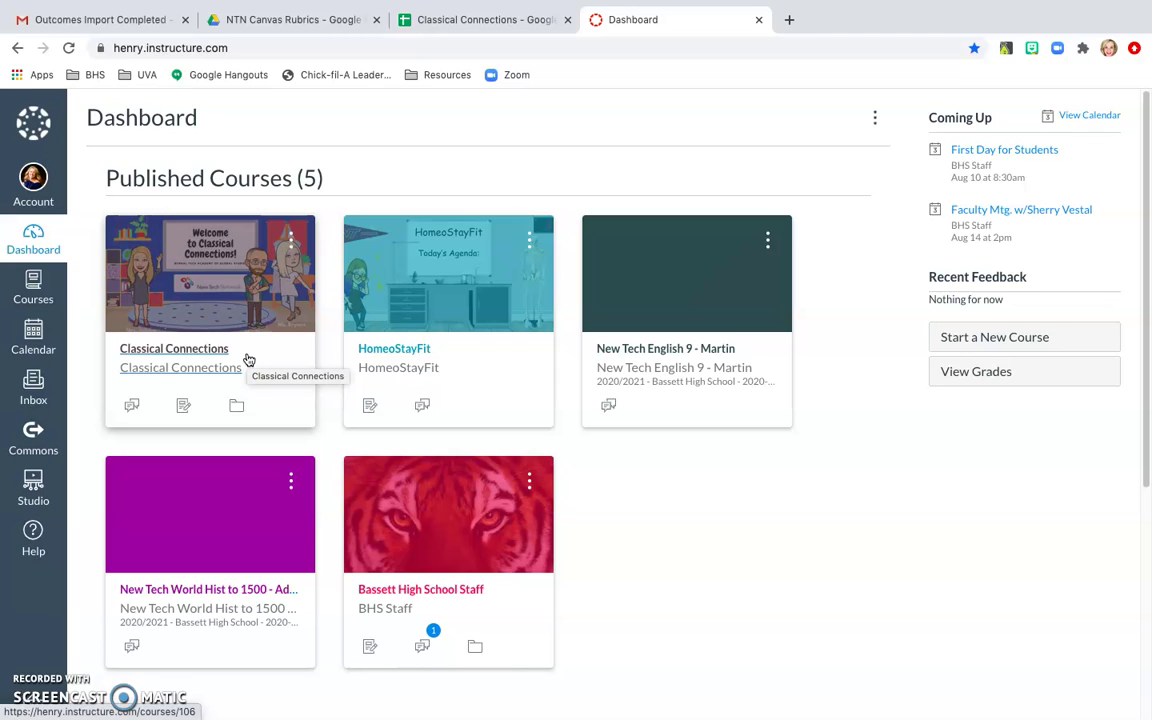
- Open the Knowledge and Thinking rubric group in the Classical Connections course's outcomes
click(249, 360)
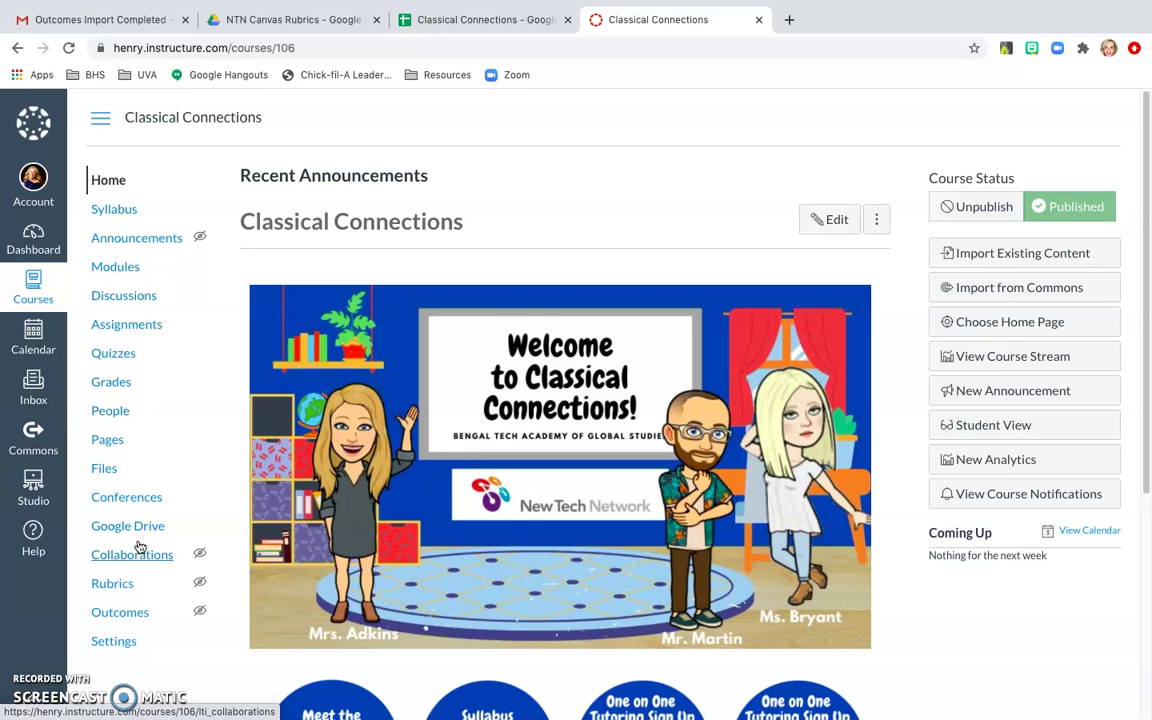
click(120, 612)
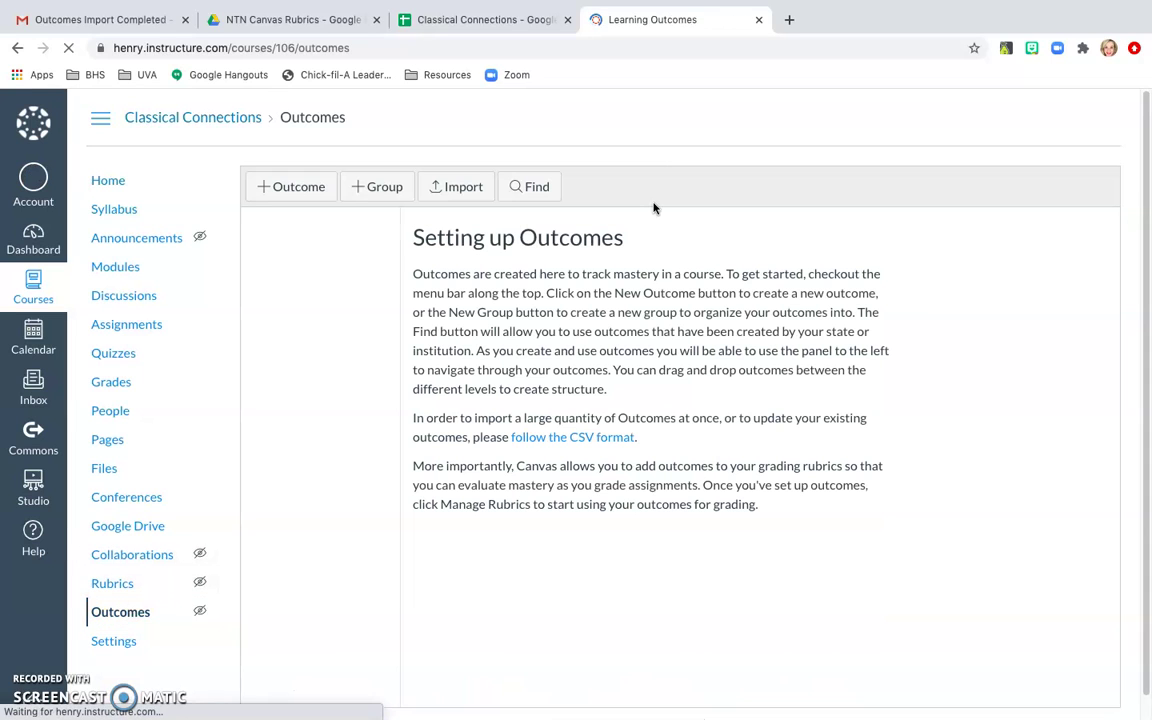
click(368, 223)
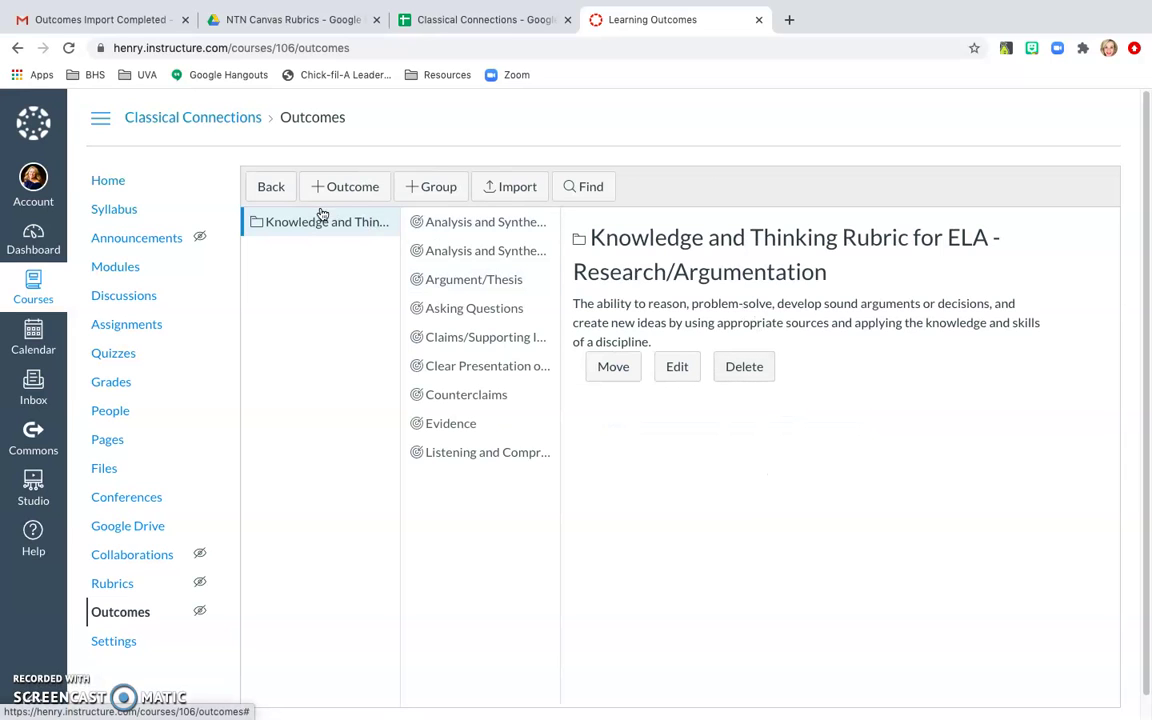
- Open the first Analysis and Synthesis of Sources outcome and review its rating descriptions and point levels
click(486, 232)
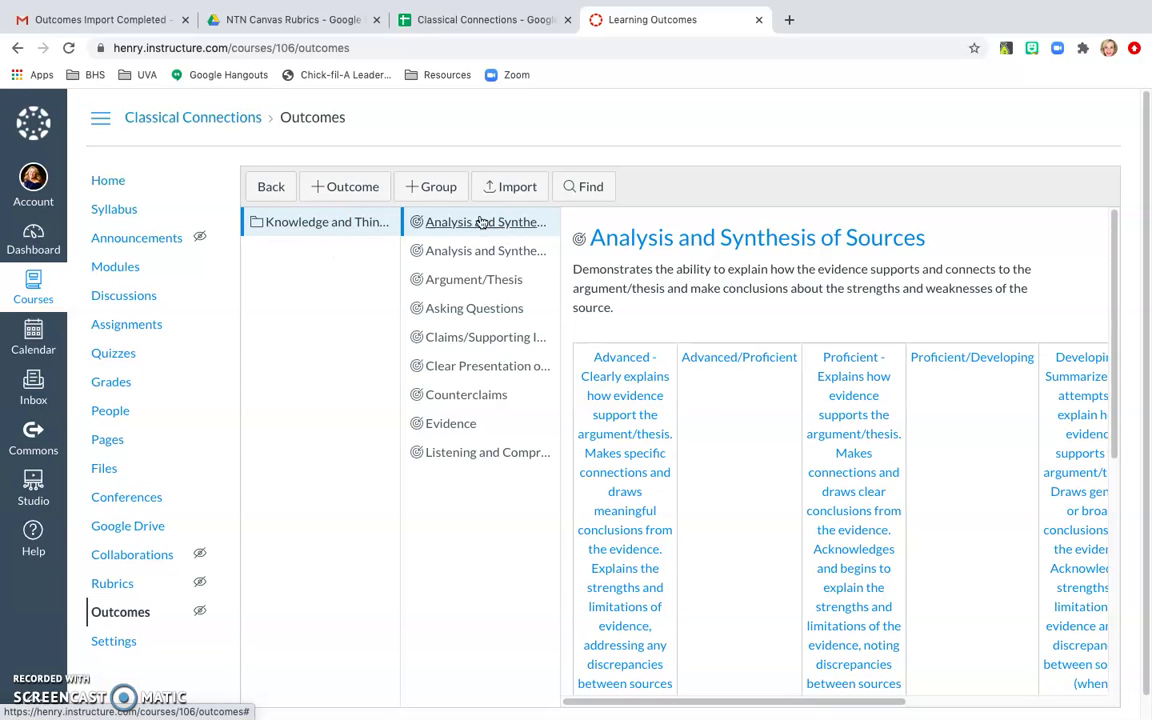
scroll(764, 345, down, 2)
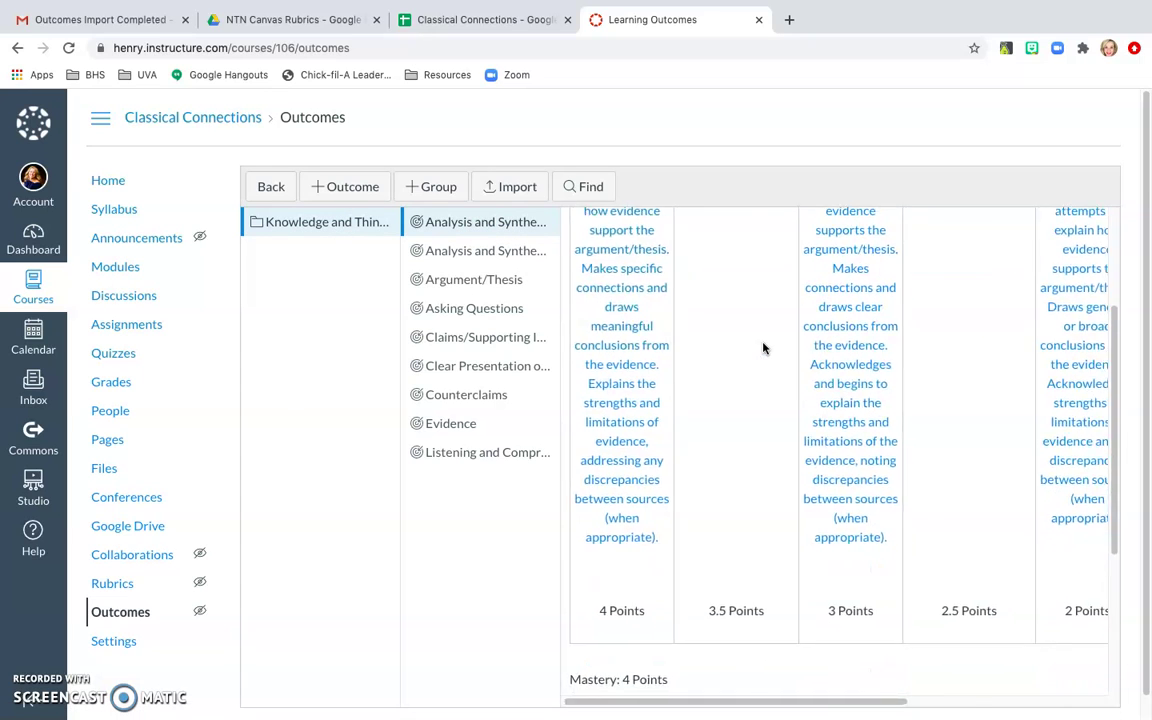
scroll(763, 348, right, 5)
scroll(763, 348, up, 3)
scroll(763, 348, up, 1)
scroll(763, 348, left, 3)
scroll(763, 348, down, 5)
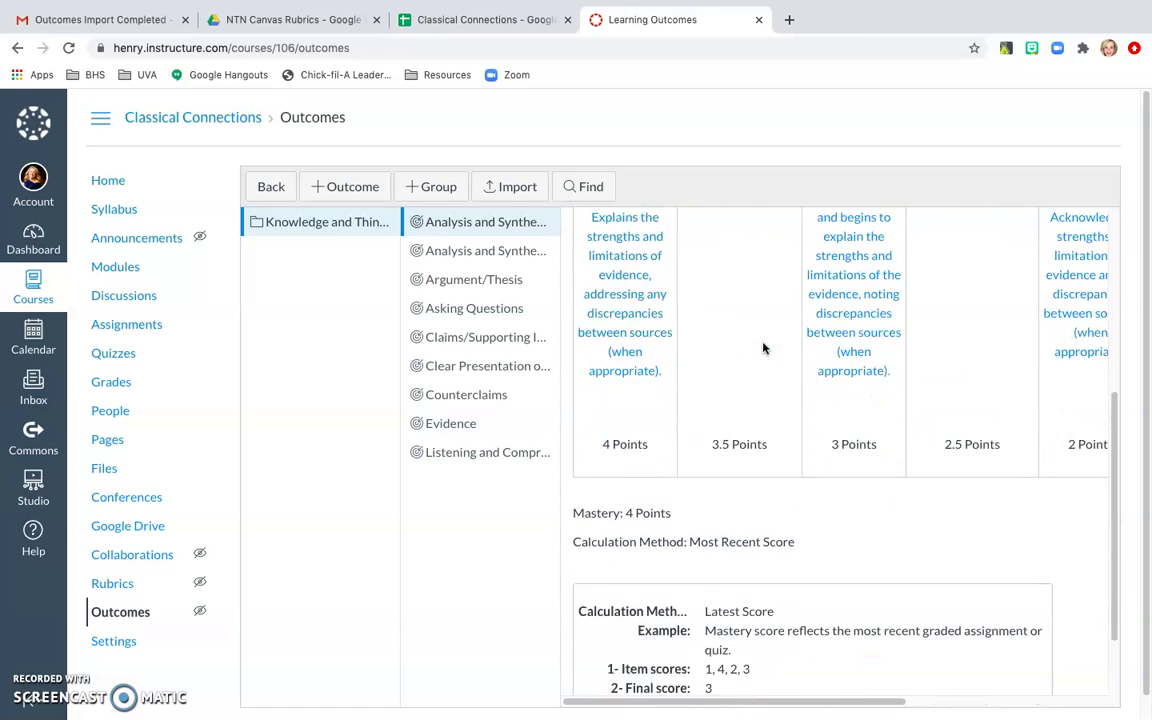
scroll(763, 348, down, 1)
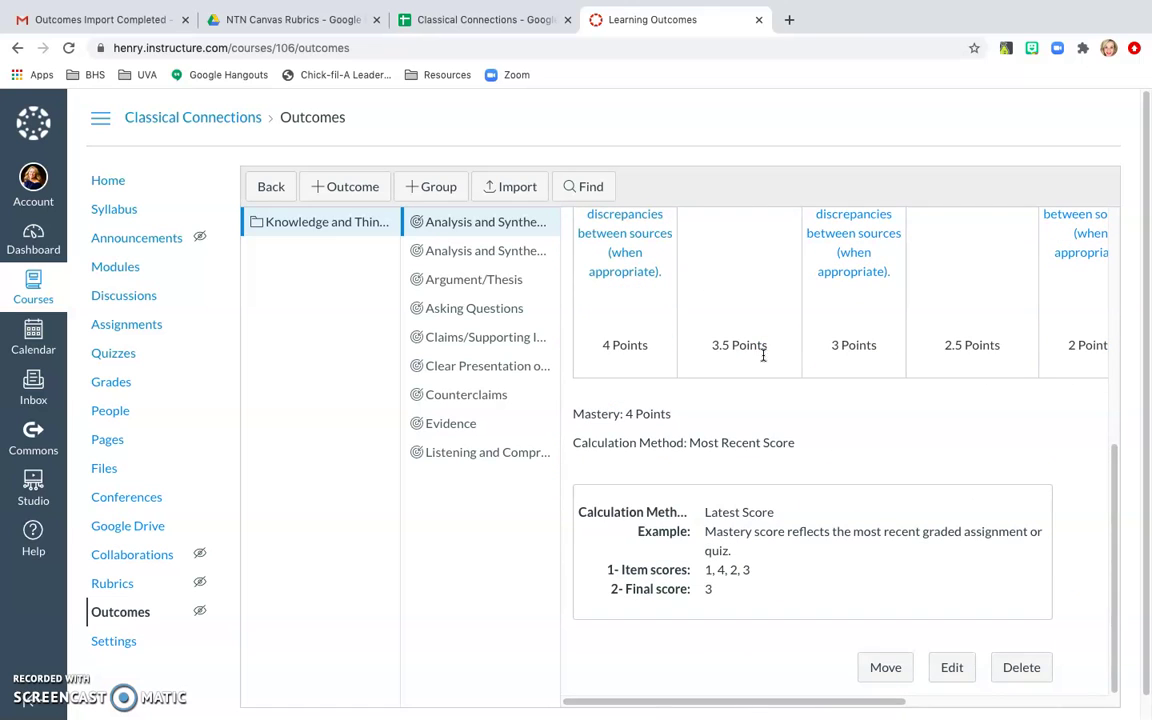
- Check the outcome's mastery points, calculation method and the calculation example below them
triple_click(661, 412)
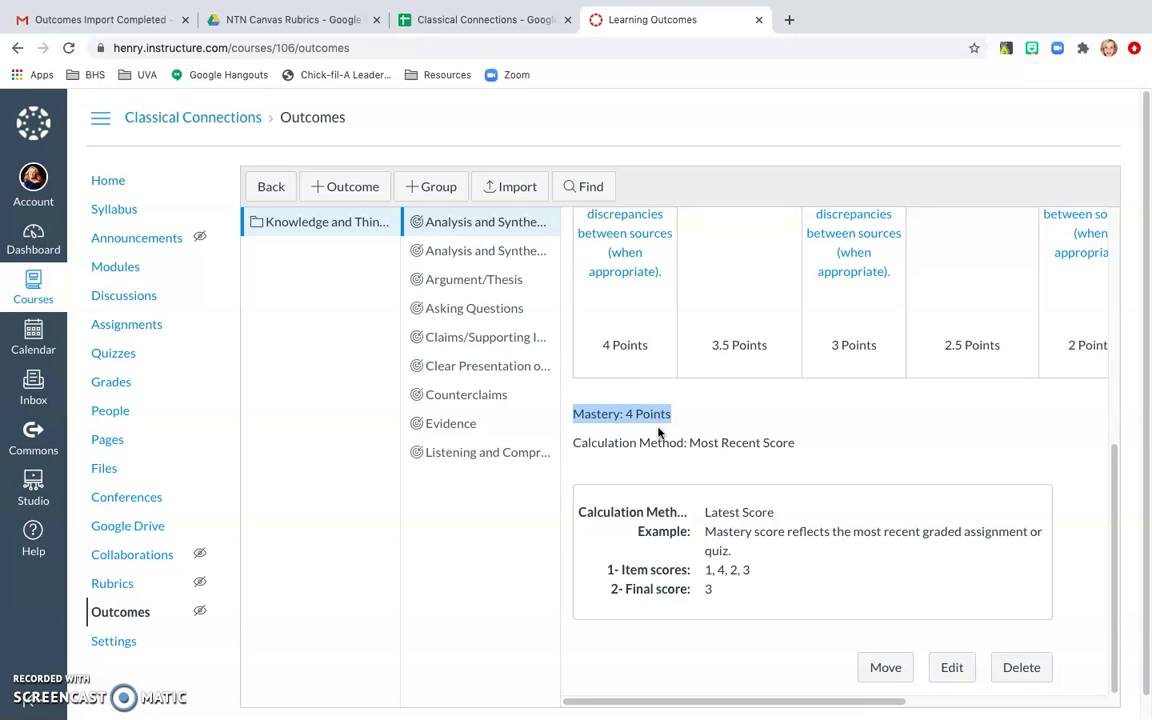
drag(795, 443, 576, 442)
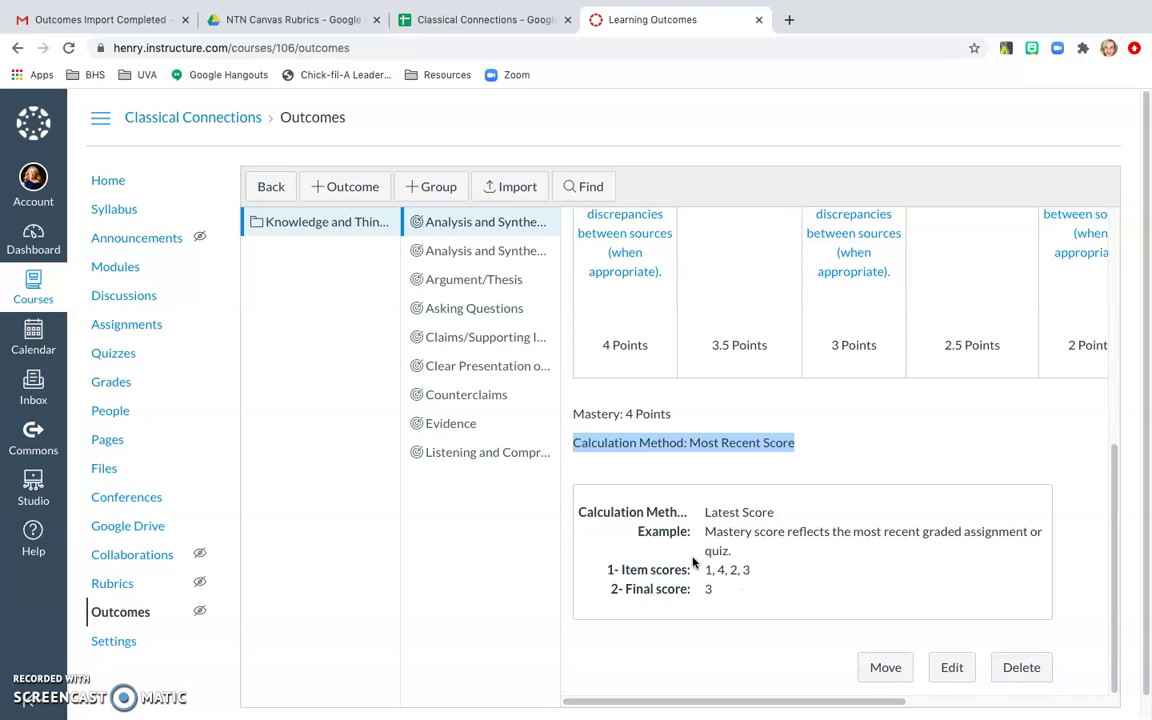
click(728, 512)
triple_click(727, 512)
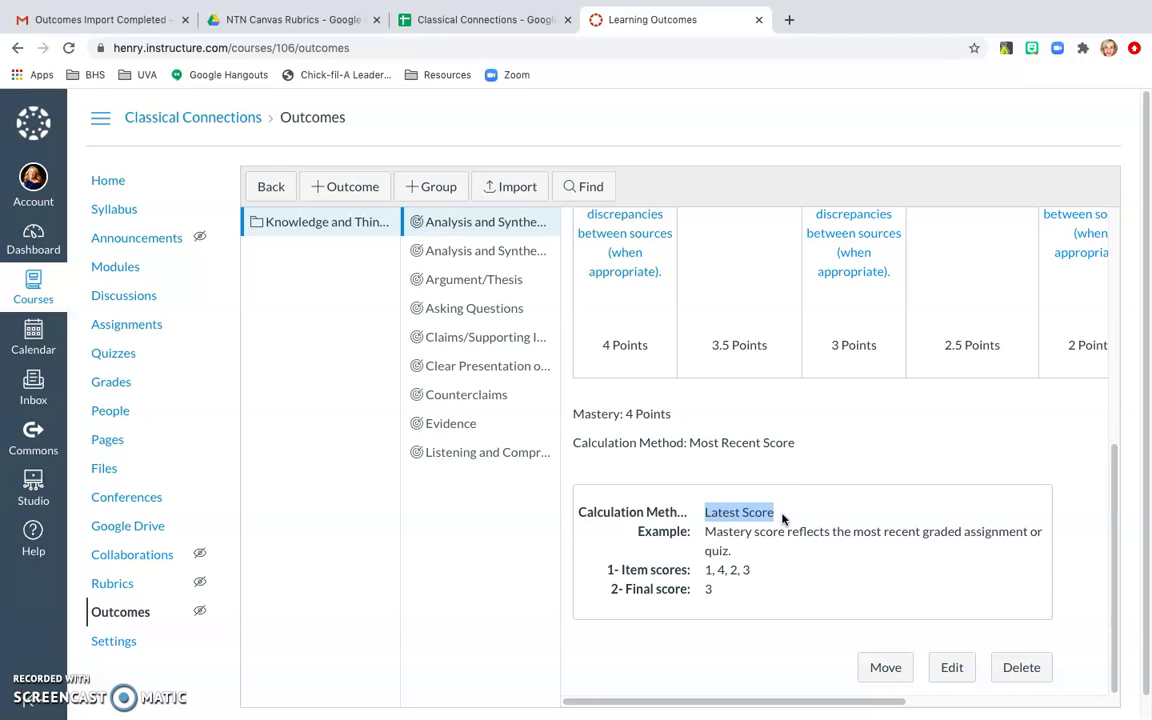
click(735, 586)
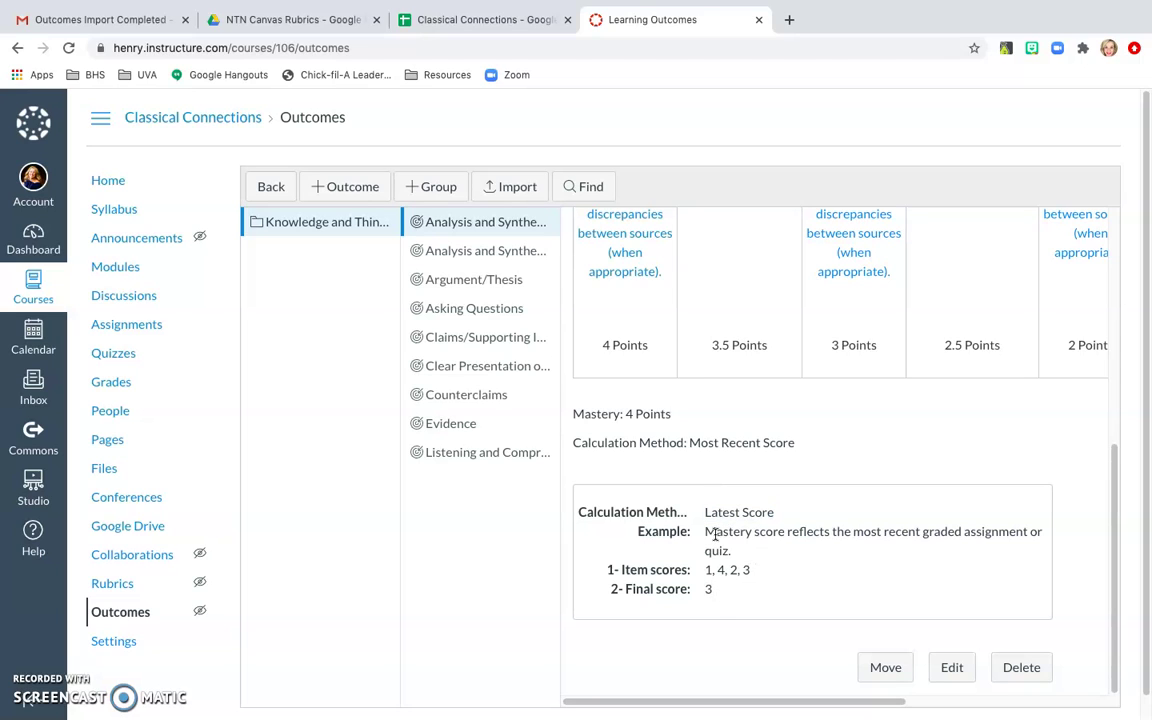
- Delete the Knowledge and Thinking Rubric for ELA - Research/Argumentation group from the course outcomes
click(343, 224)
click(746, 368)
click(716, 134)
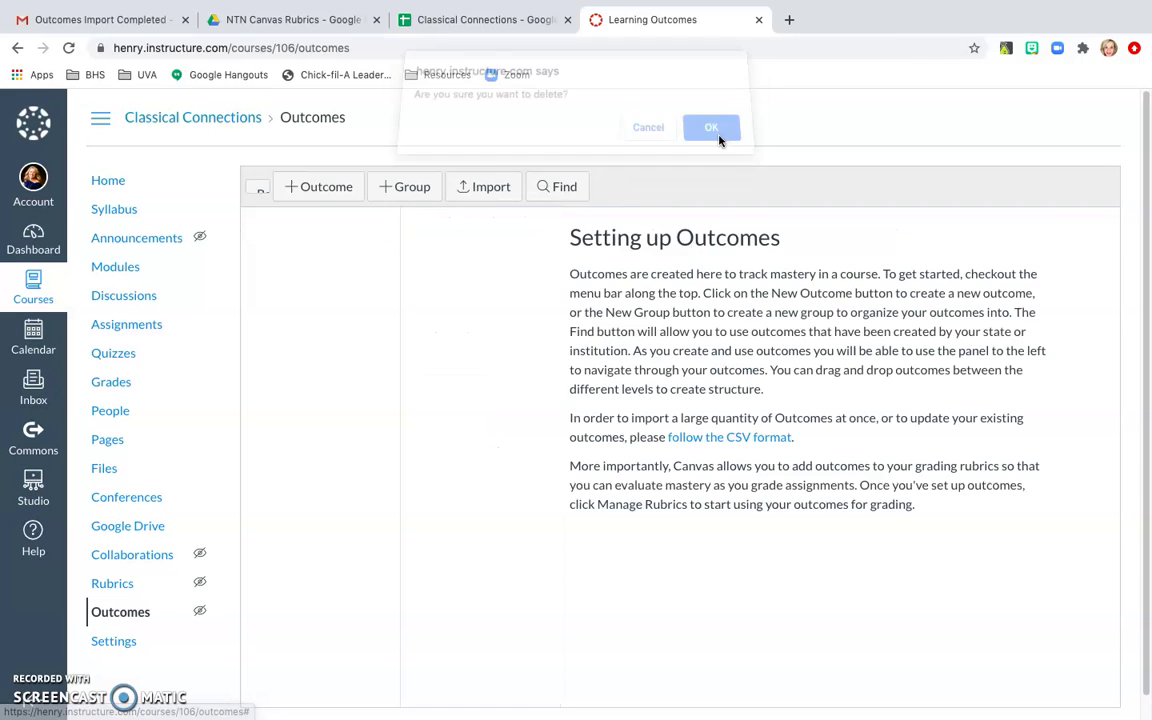
- Switch to the Classical Connections spreadsheet in Google Sheets, close the in-sheet search and return to the header row
click(426, 27)
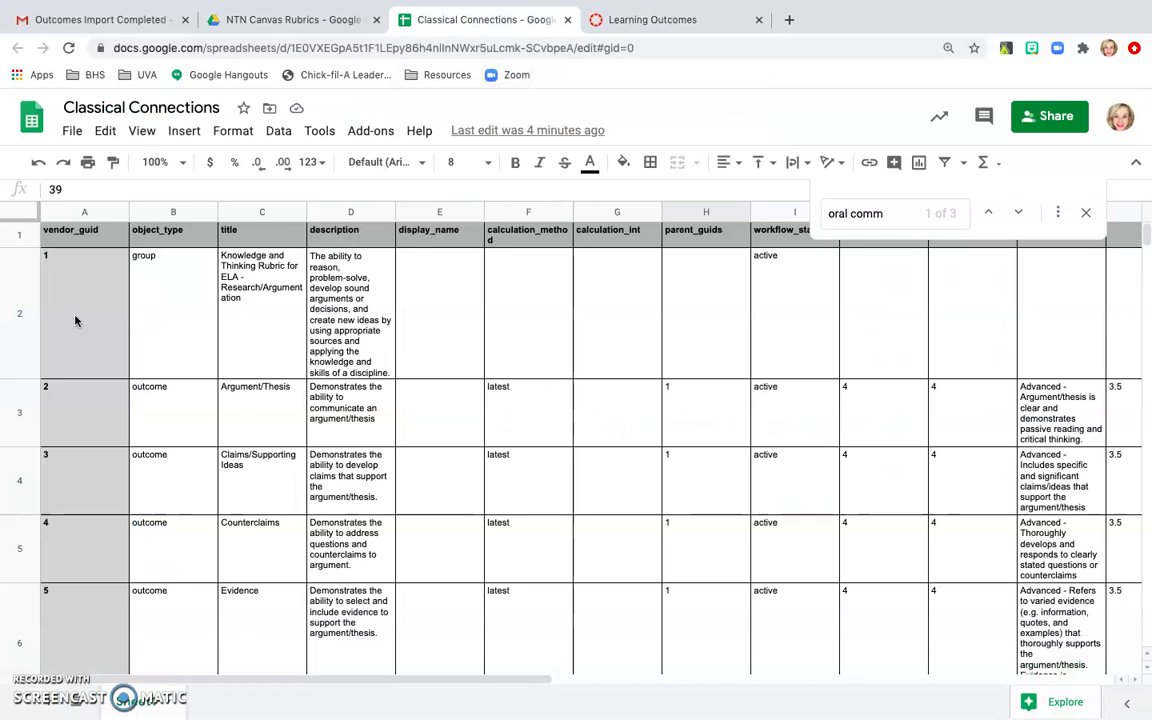
click(1087, 213)
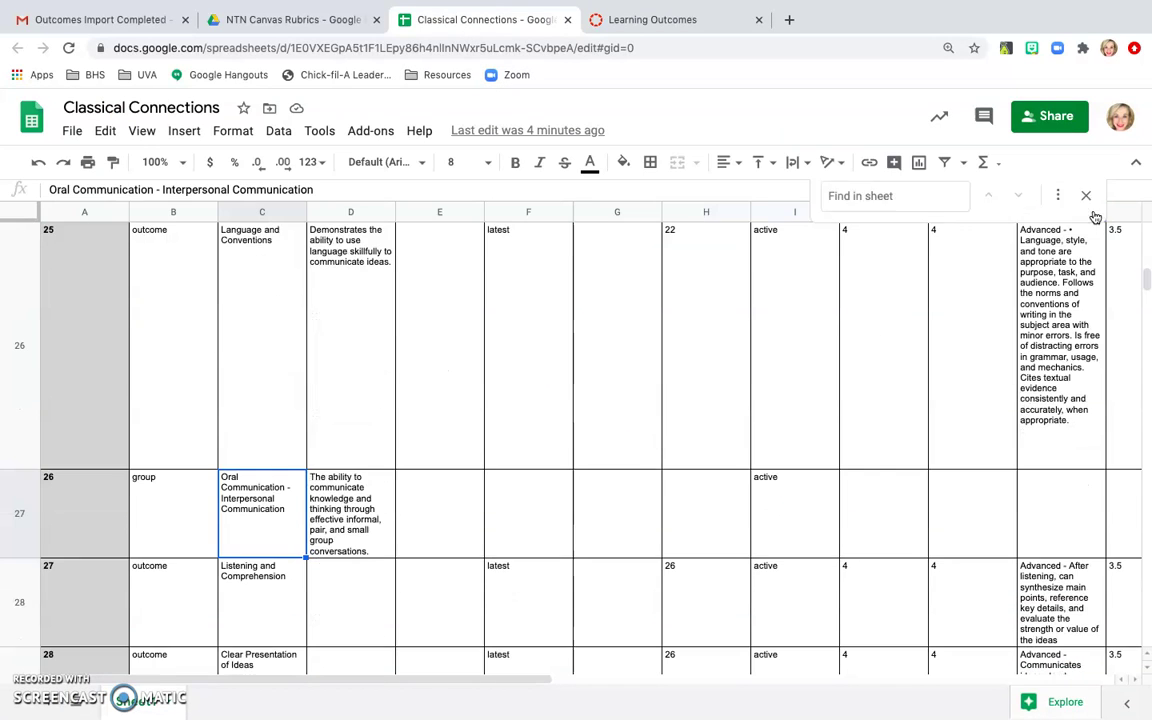
scroll(296, 306, up, 15)
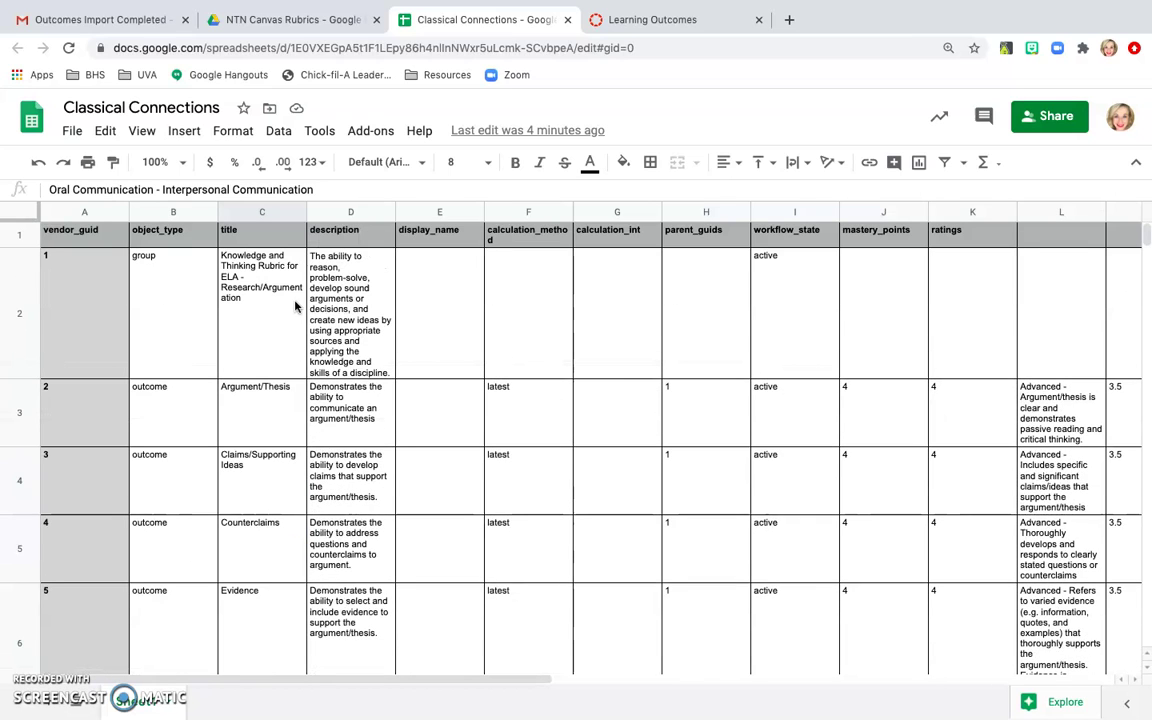
- Examine the vendor_guid, object_type and title entries for the first group and its first outcome
click(81, 236)
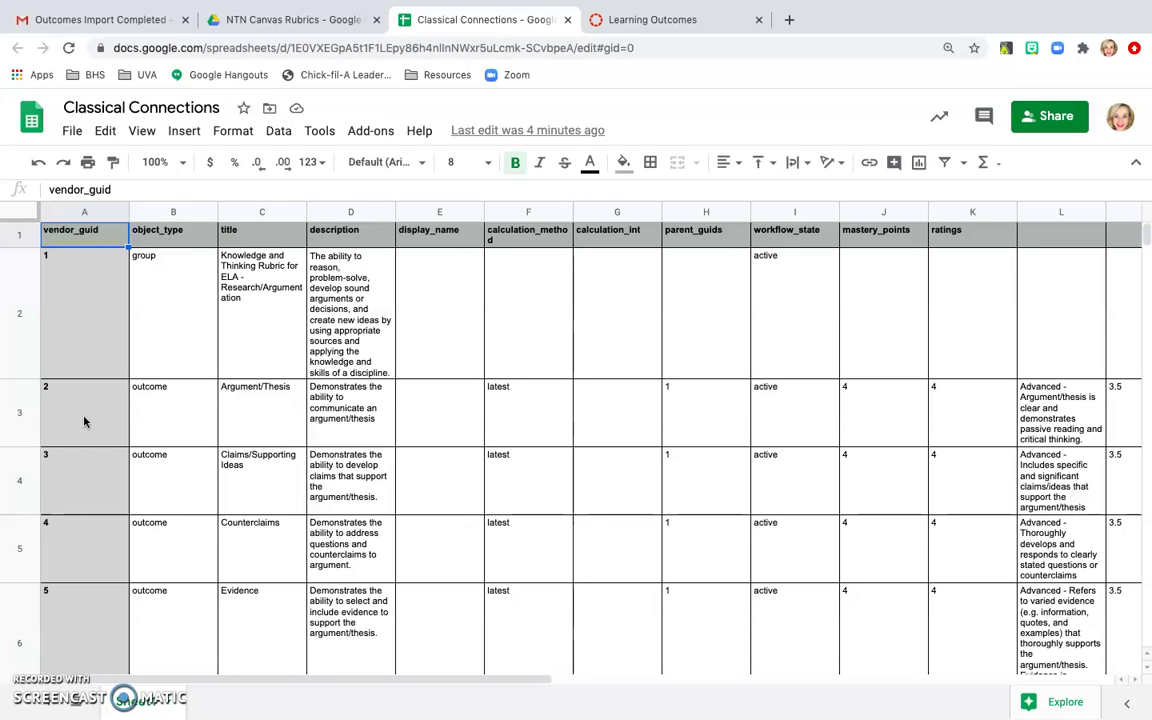
click(170, 290)
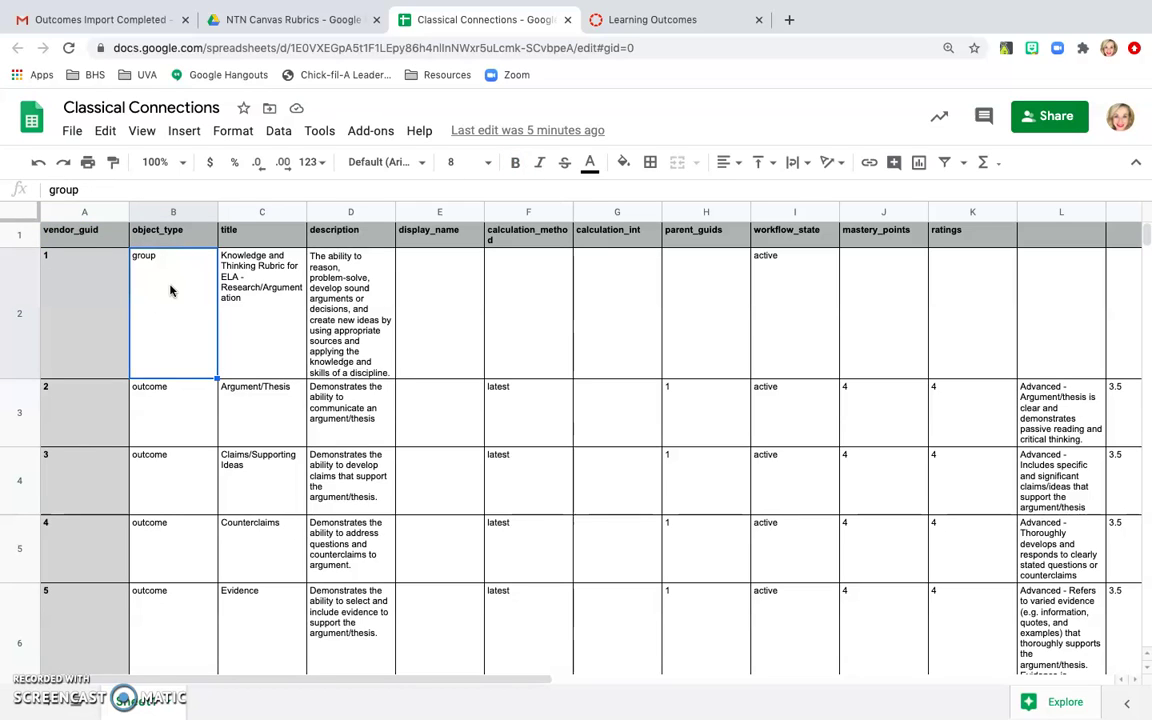
click(254, 298)
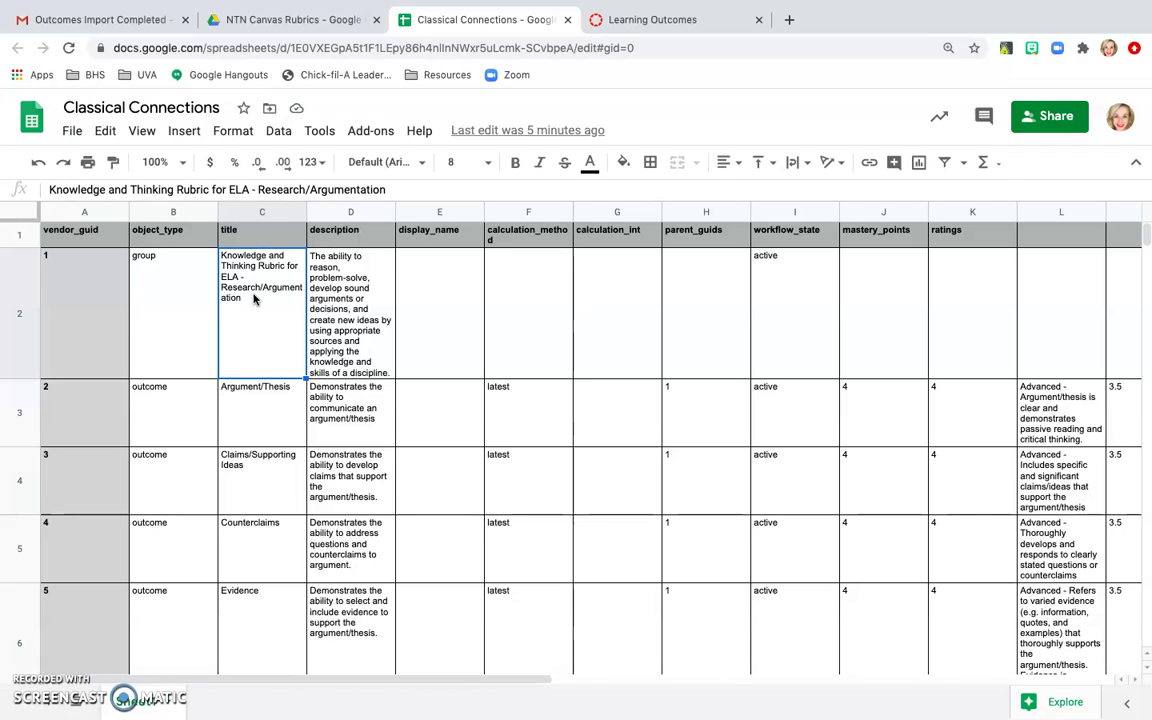
click(182, 301)
click(177, 406)
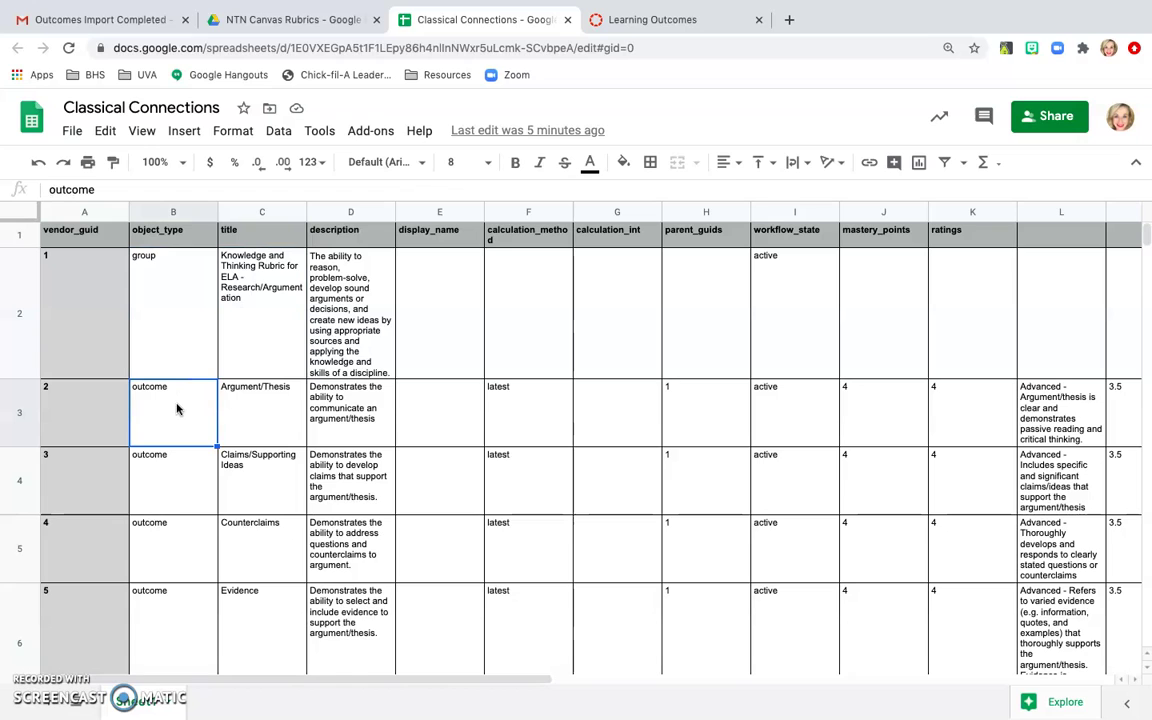
click(192, 296)
click(88, 415)
- Compare the ID, object type and title of the Analysis and Synthesis of Sources outcome with those of the Textual Analysis group
scroll(88, 415, down, 7)
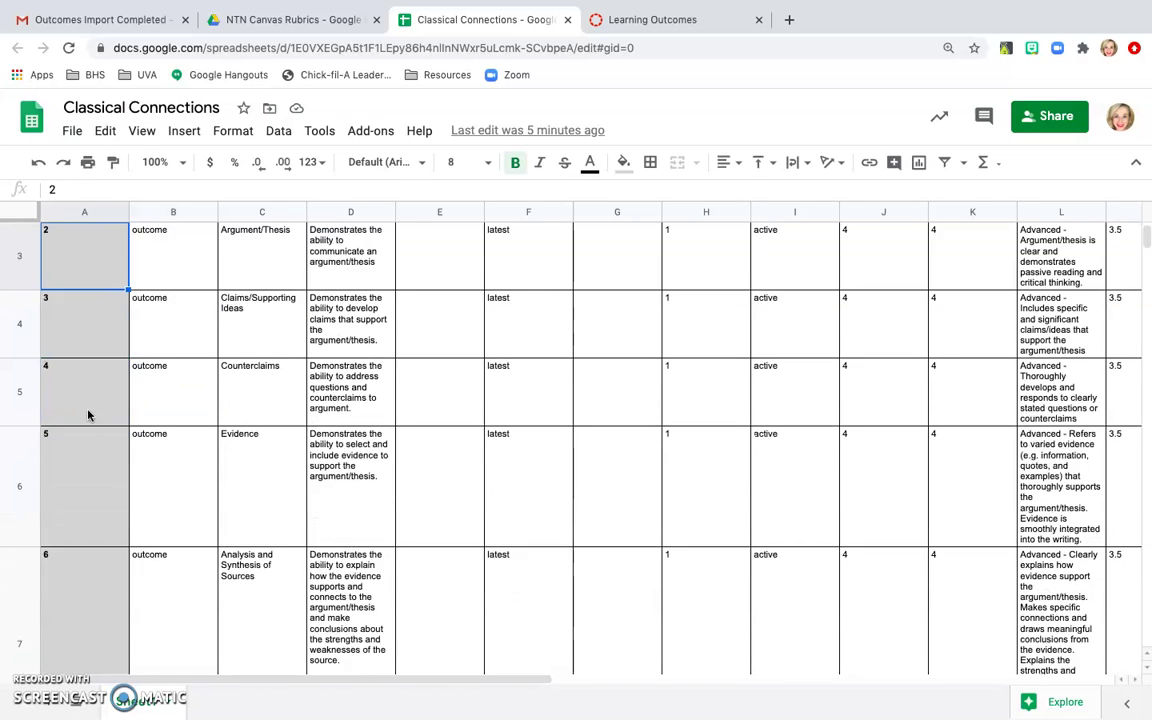
click(88, 415)
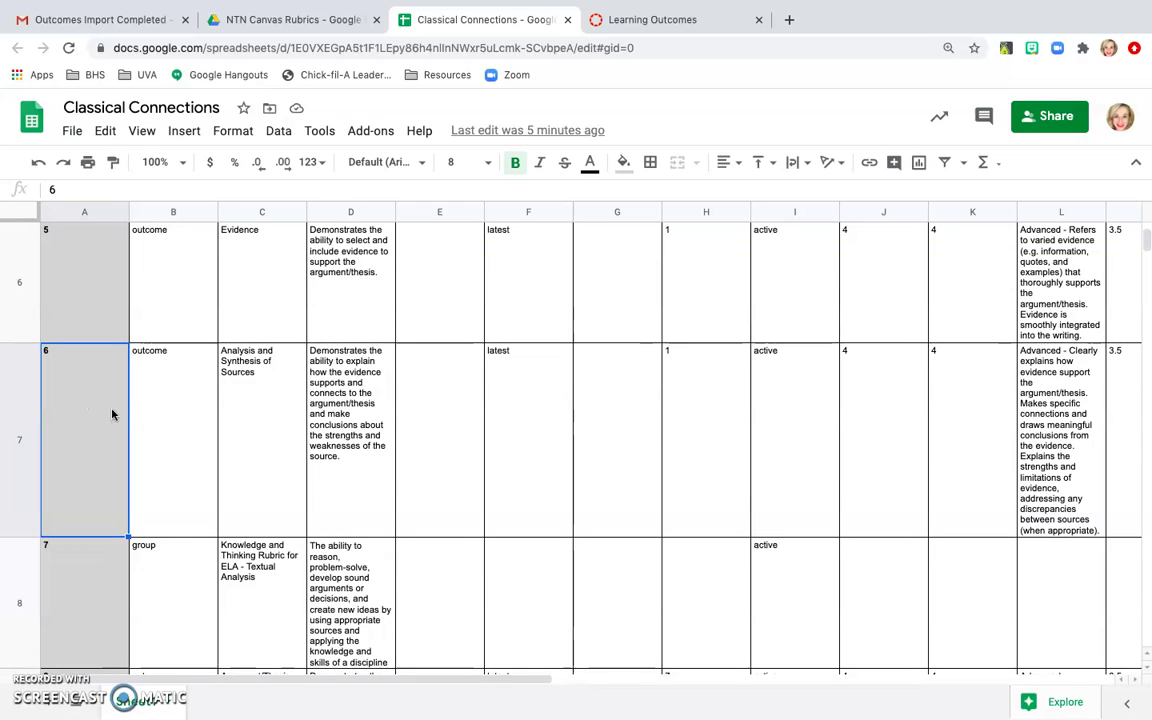
click(206, 419)
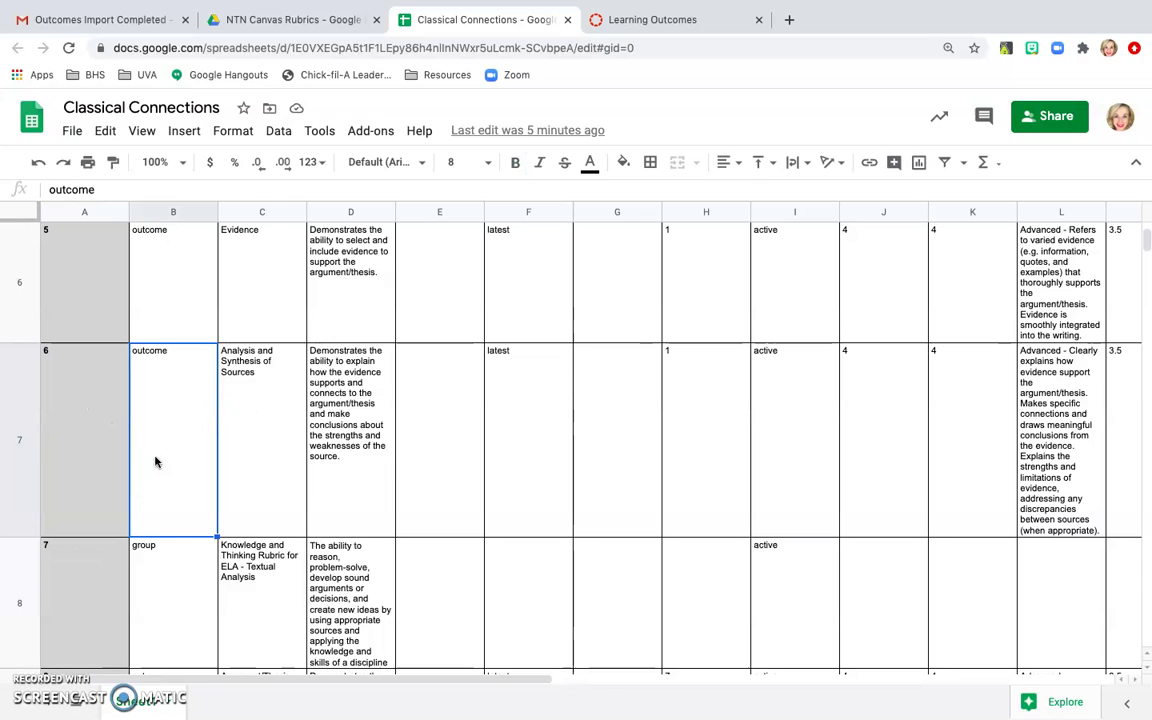
click(92, 552)
click(176, 564)
click(98, 565)
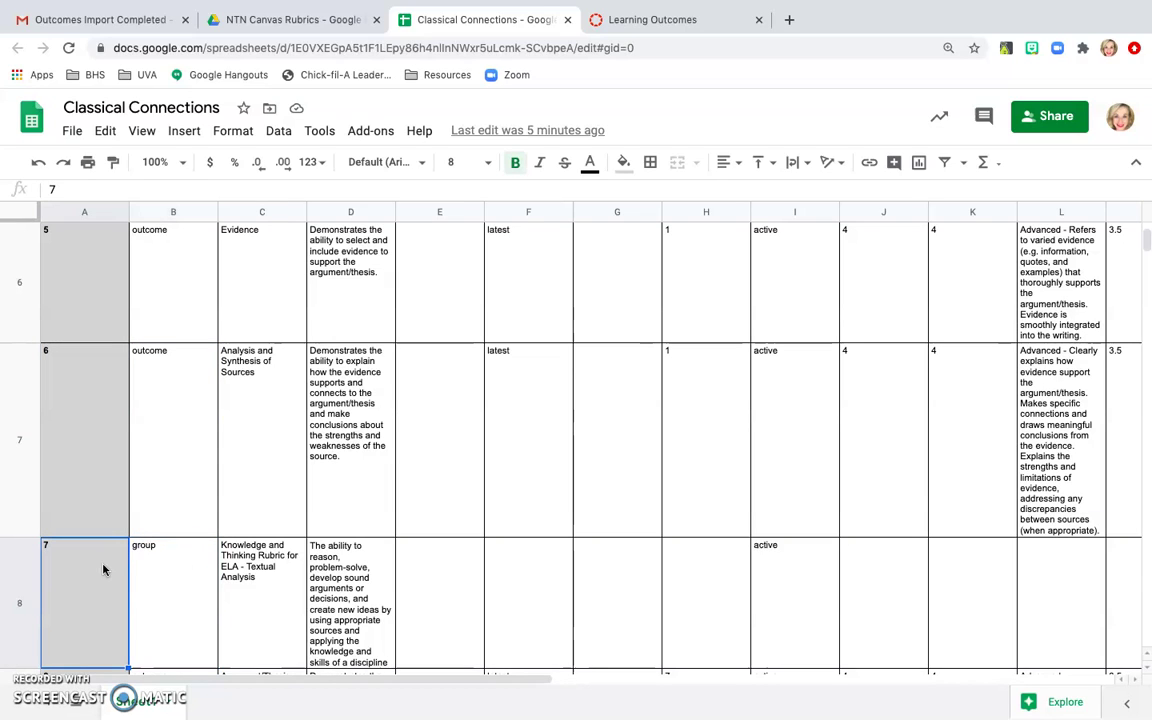
click(159, 569)
click(245, 569)
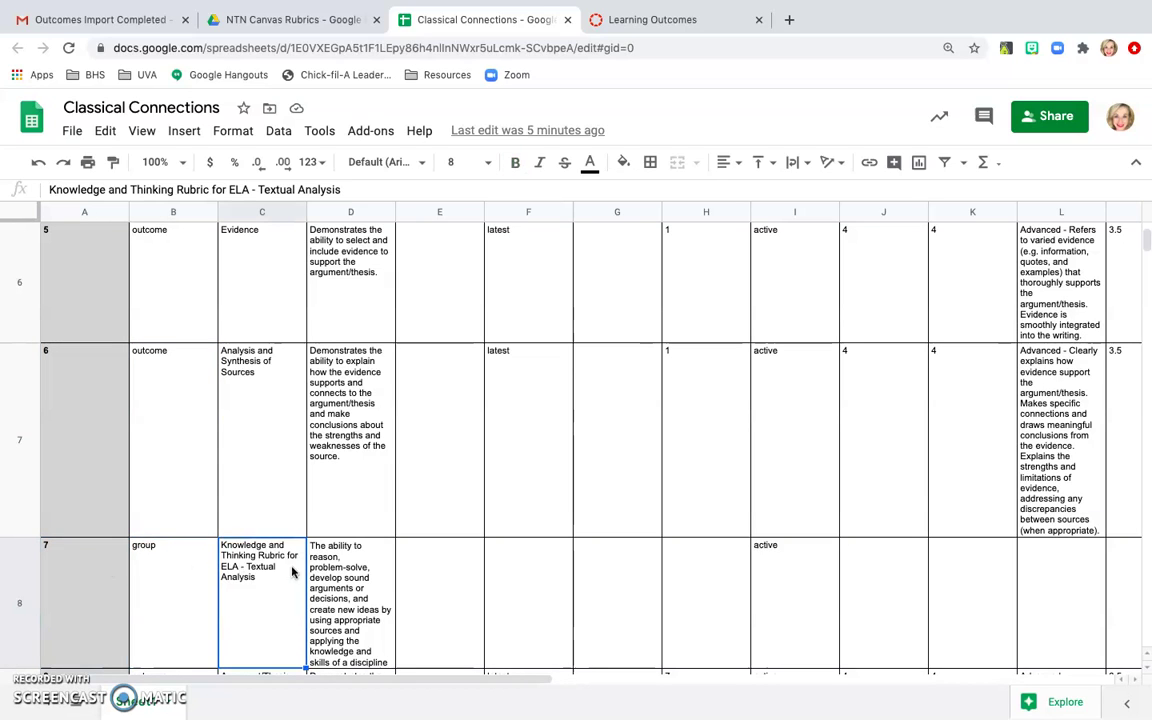
- Review the first group's title, description and display_name cells, and the calculation_method entry of the Argument/Thesis outcome beneath it
scroll(284, 592, up, 5)
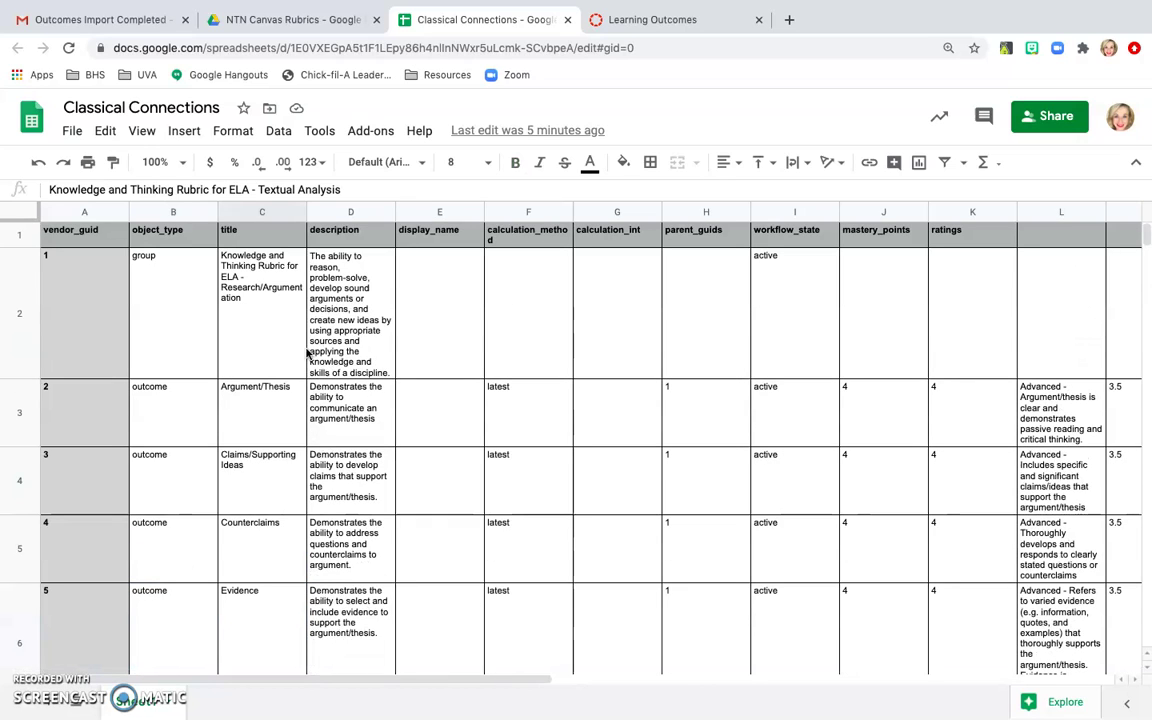
click(265, 272)
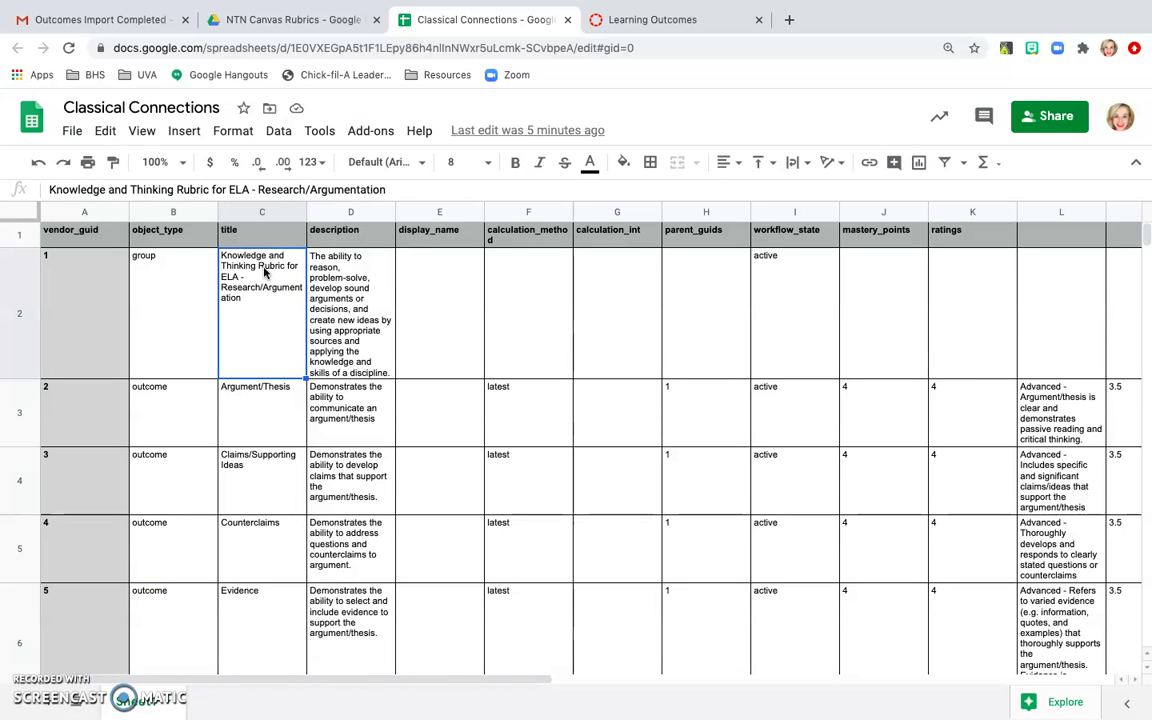
click(320, 326)
click(418, 319)
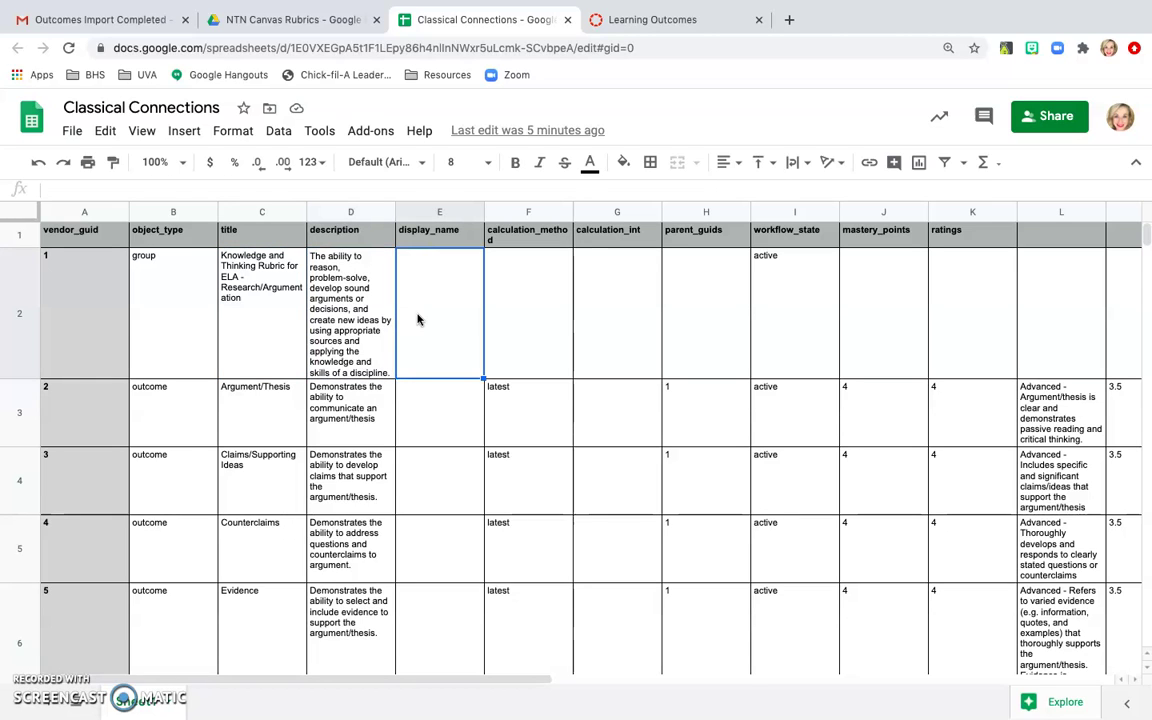
click(560, 320)
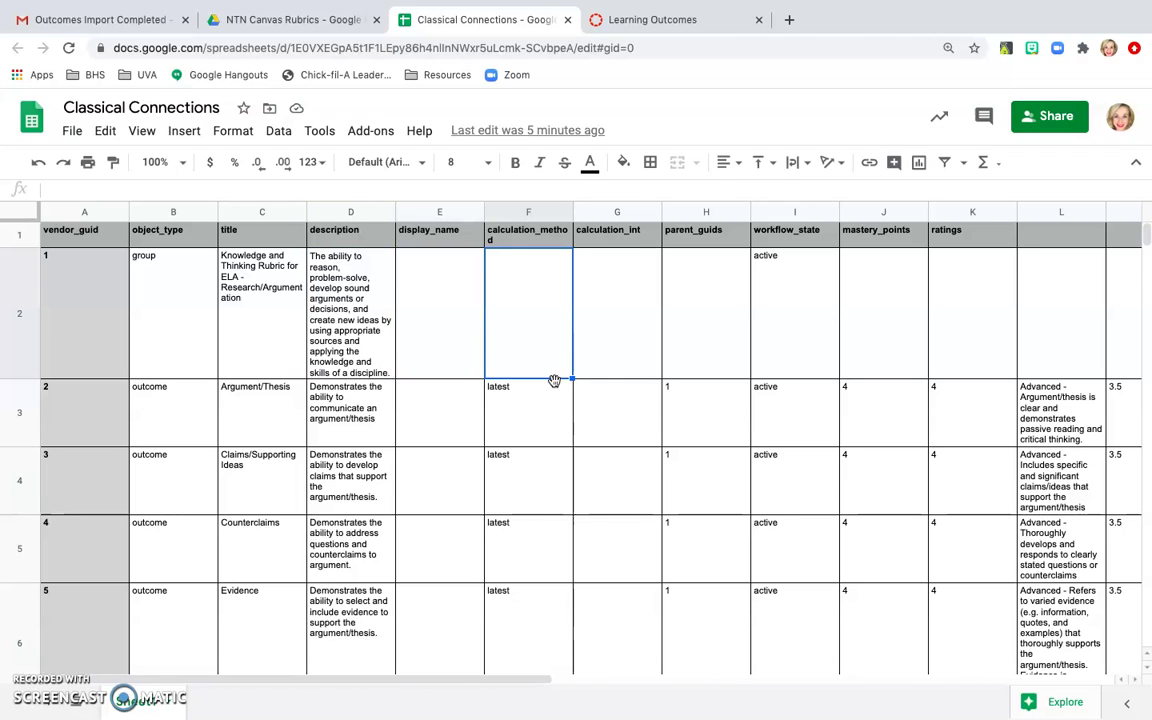
click(519, 437)
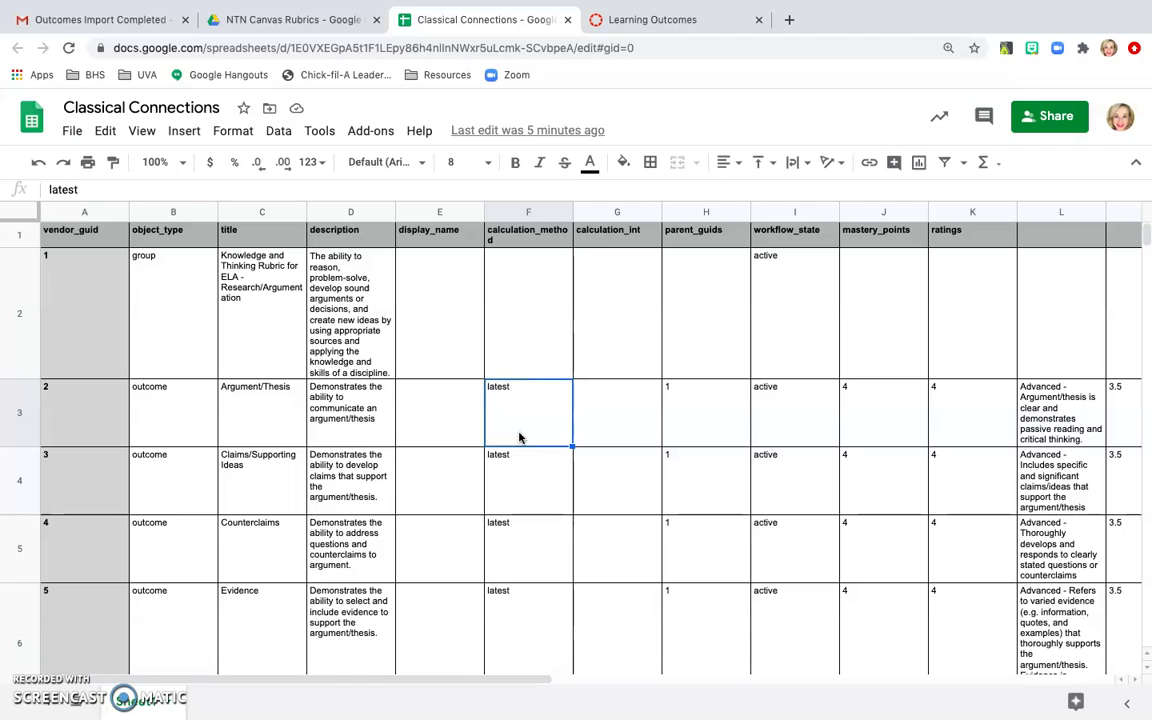
- Compare the parent_guids entries of the Argument/Thesis outcomes with the vendor_guid of the Research/Argumentation and Textual Analysis groups
click(690, 395)
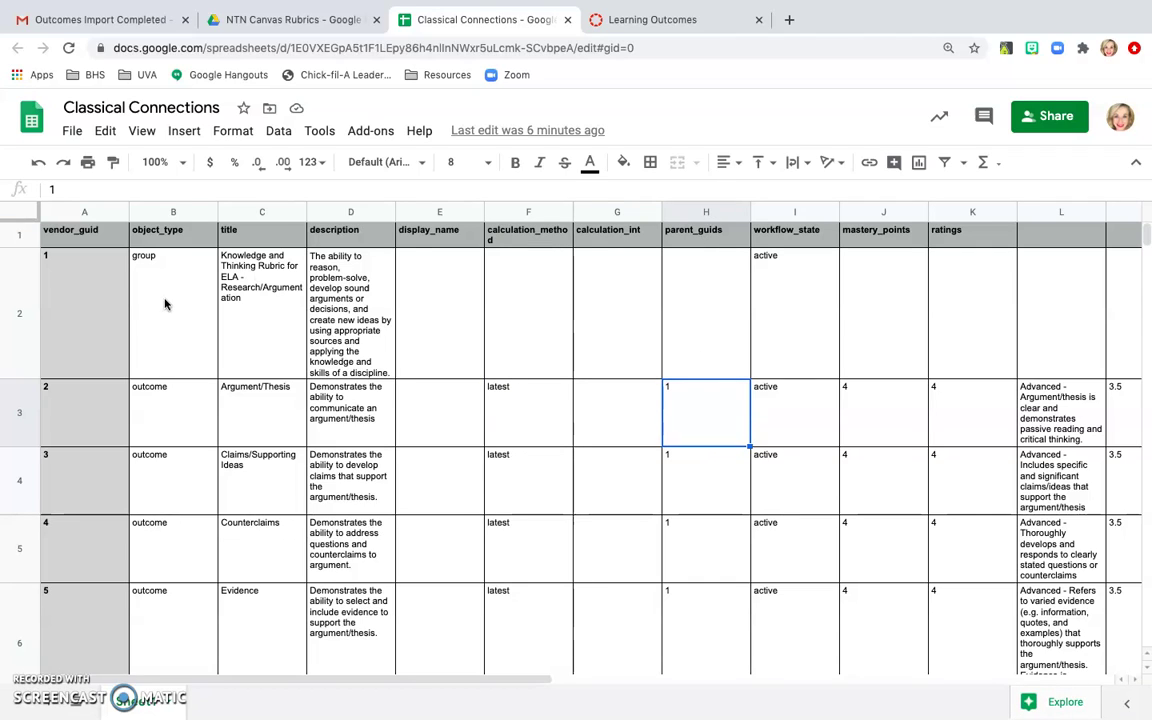
click(71, 269)
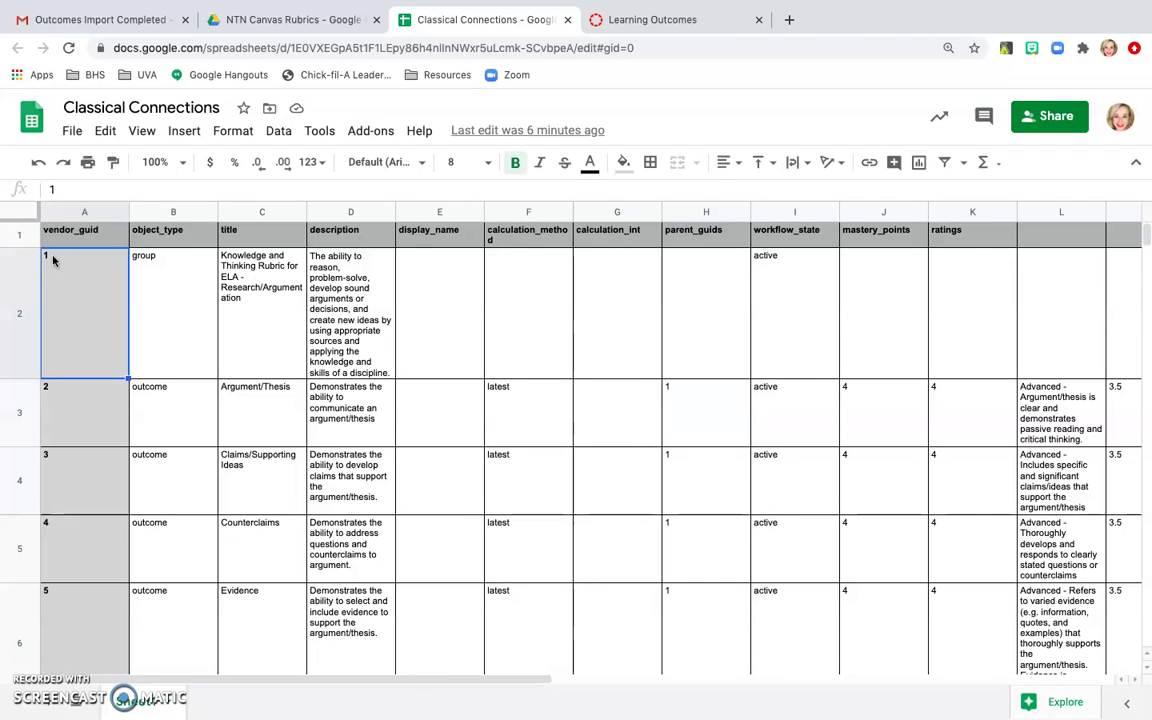
click(678, 413)
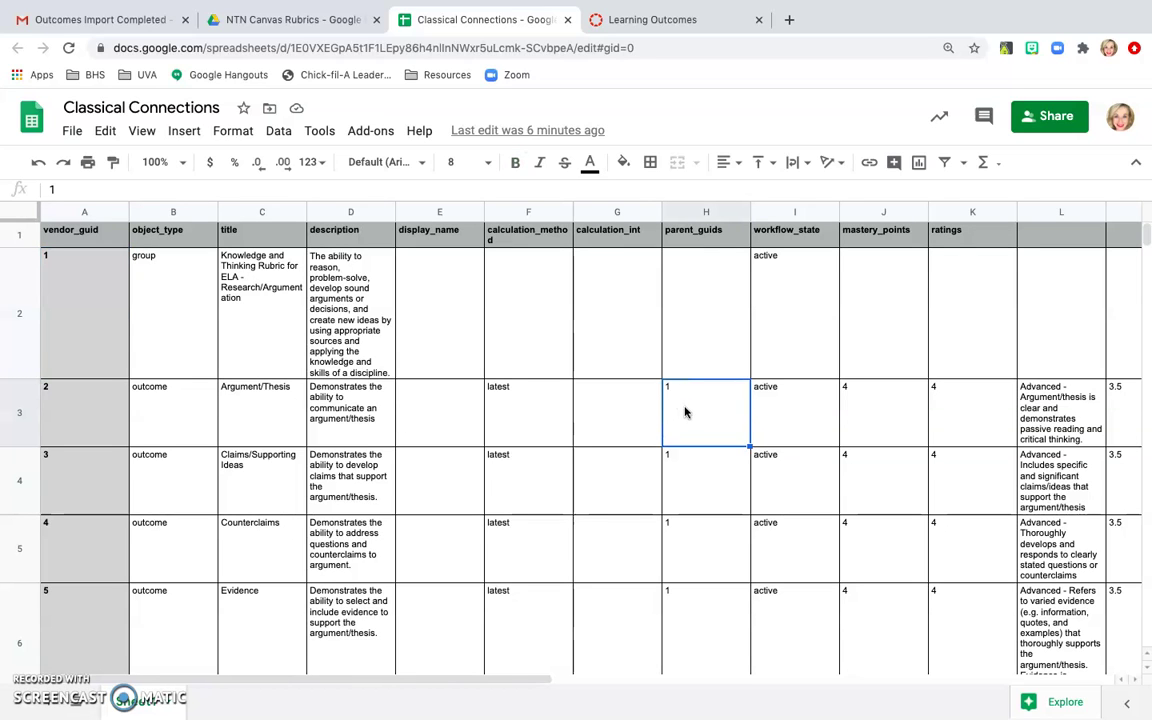
scroll(685, 412, down, 5)
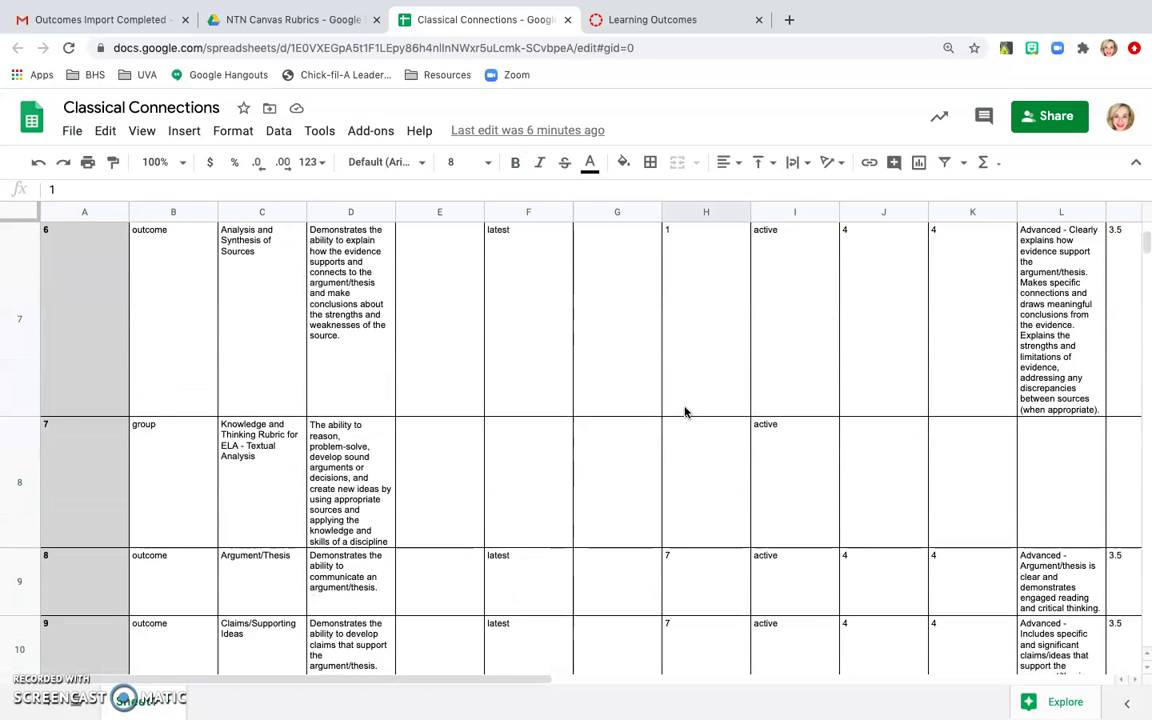
scroll(685, 412, down, 2)
click(95, 286)
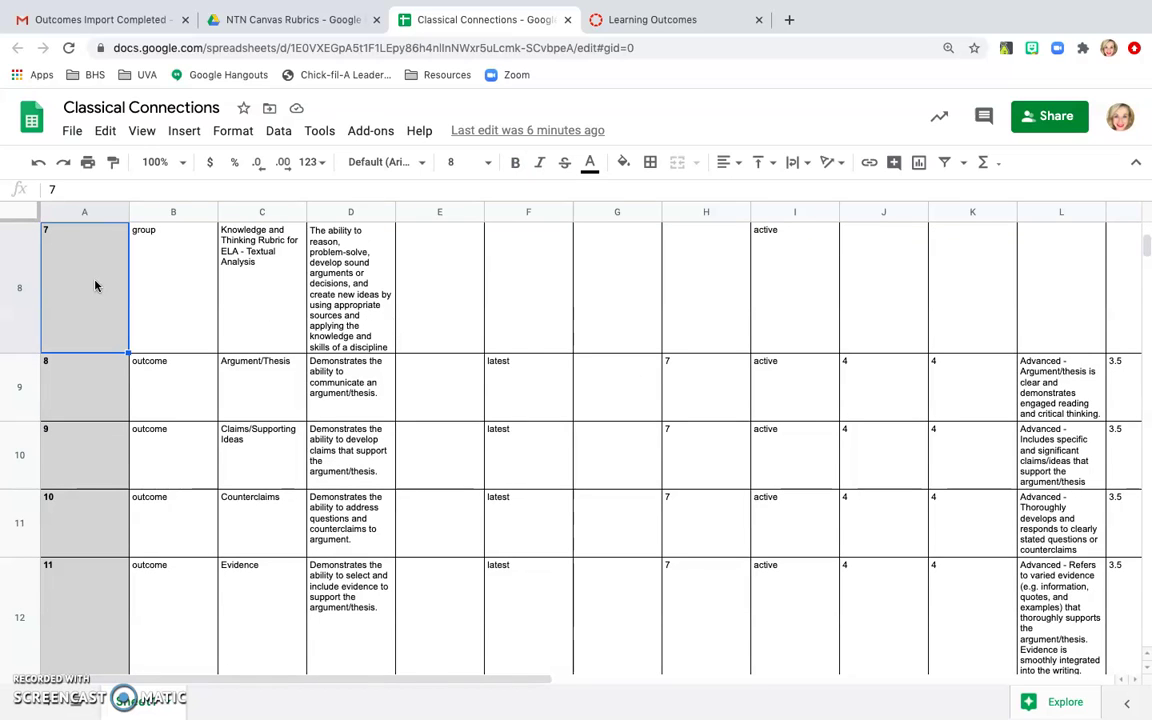
click(697, 376)
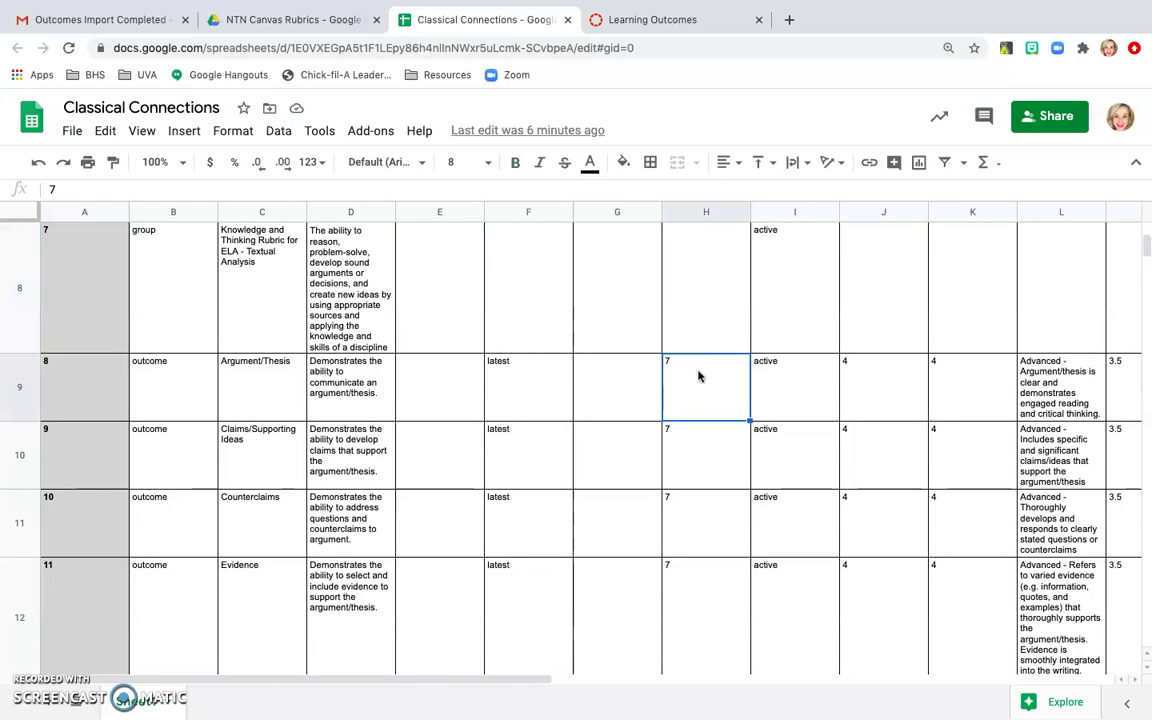
- Review the first group's workflow_state entry and the mastery_points entry of the Argument/Thesis outcome beneath it
scroll(698, 376, up, 5)
click(820, 348)
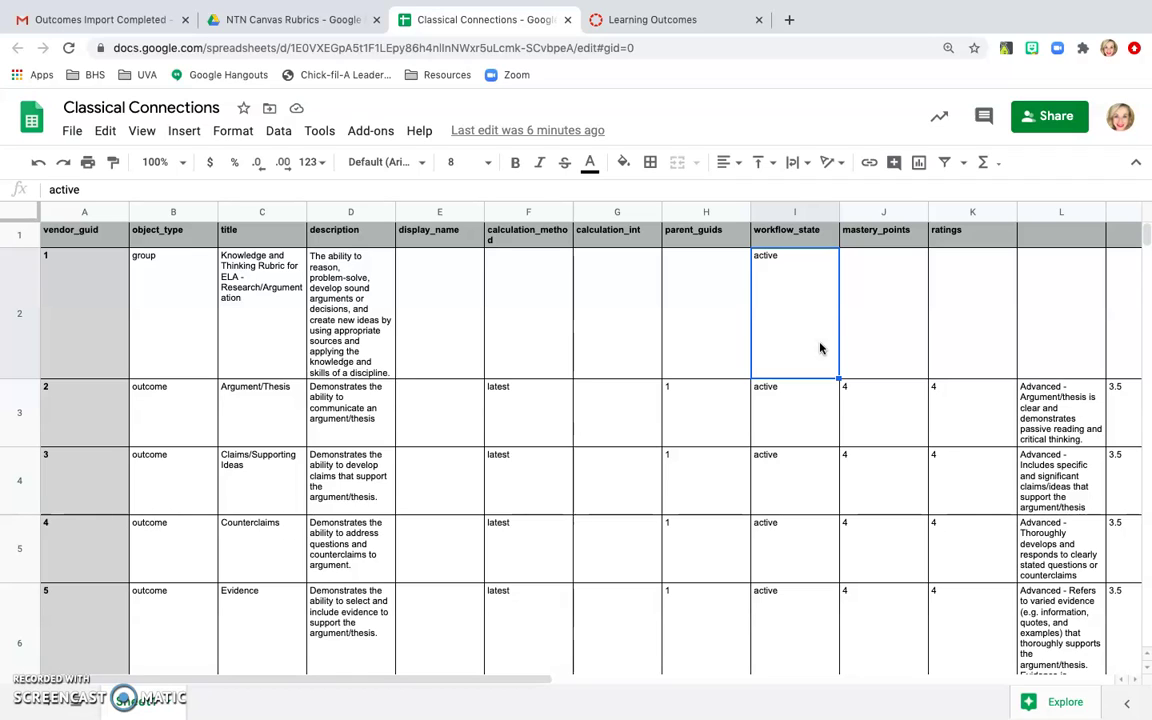
click(856, 396)
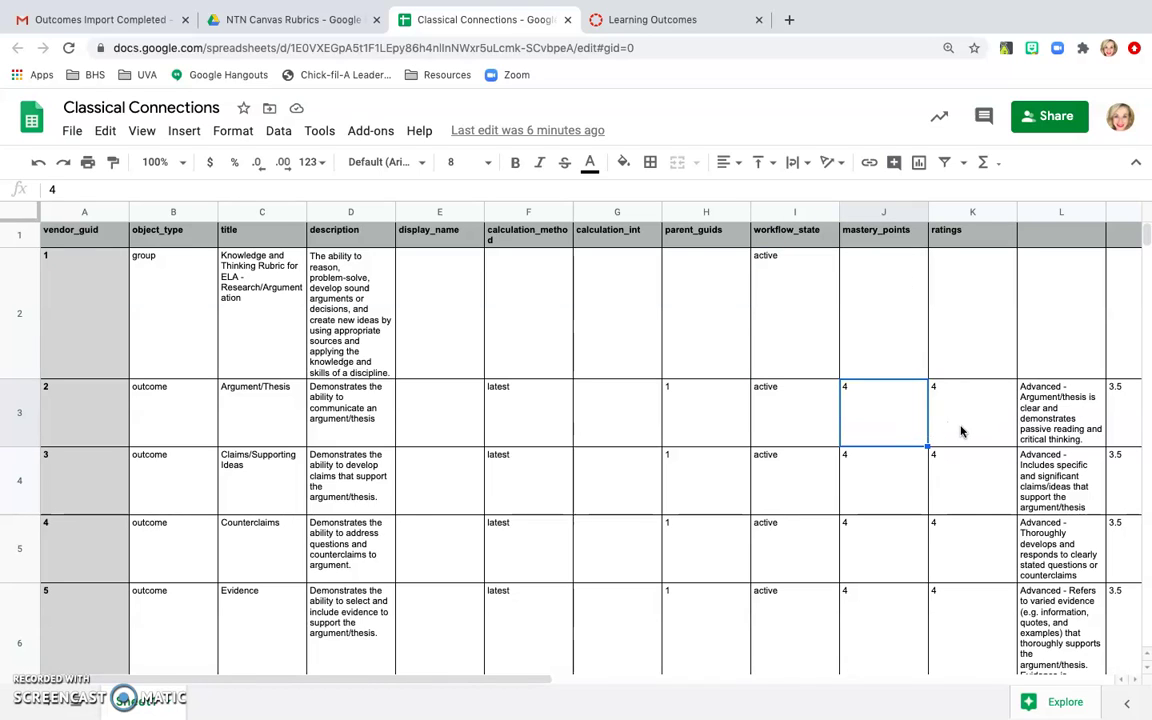
- Examine the ratings cells of the first Argument/Thesis outcome, comparing the point values and descriptors of the levels from Advanced through Developing/Emerging
scroll(961, 431, right, 1)
scroll(960, 432, right, 6)
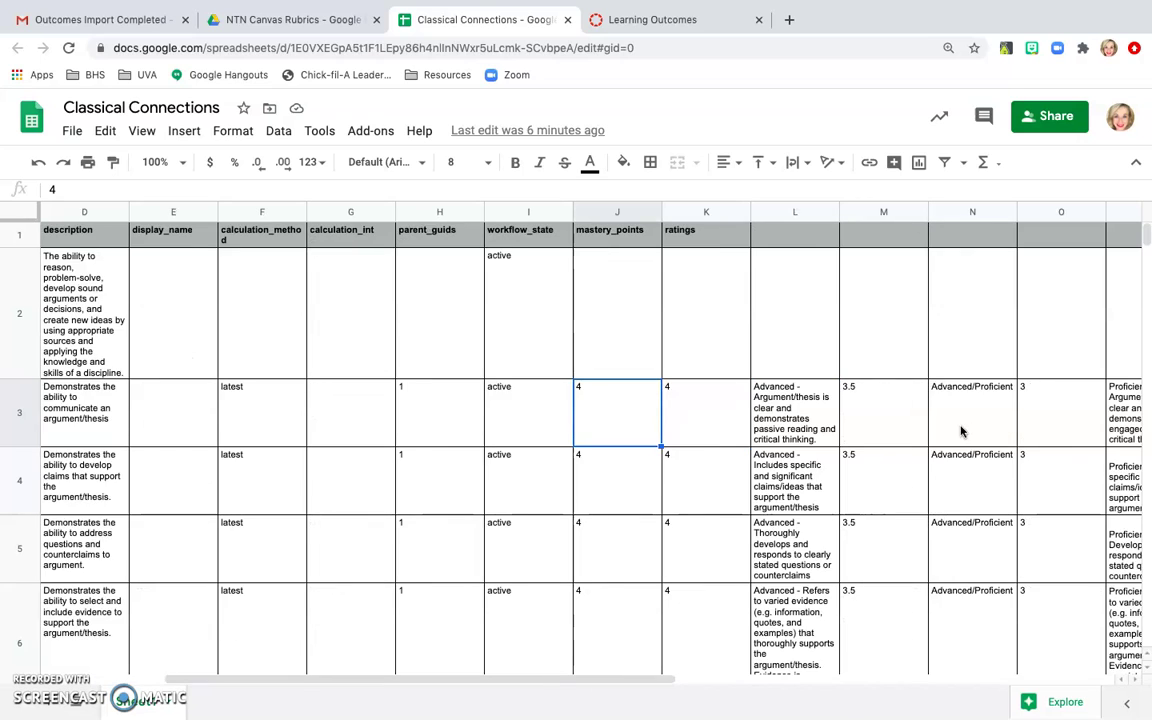
scroll(960, 432, right, 1)
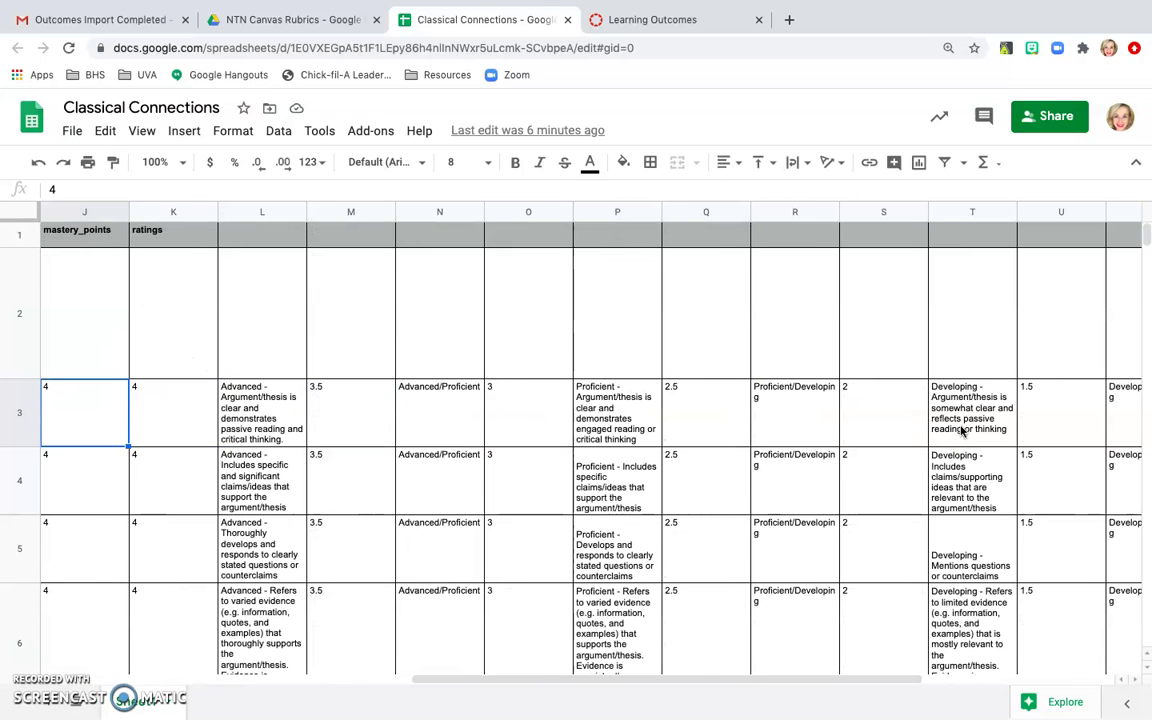
click(162, 411)
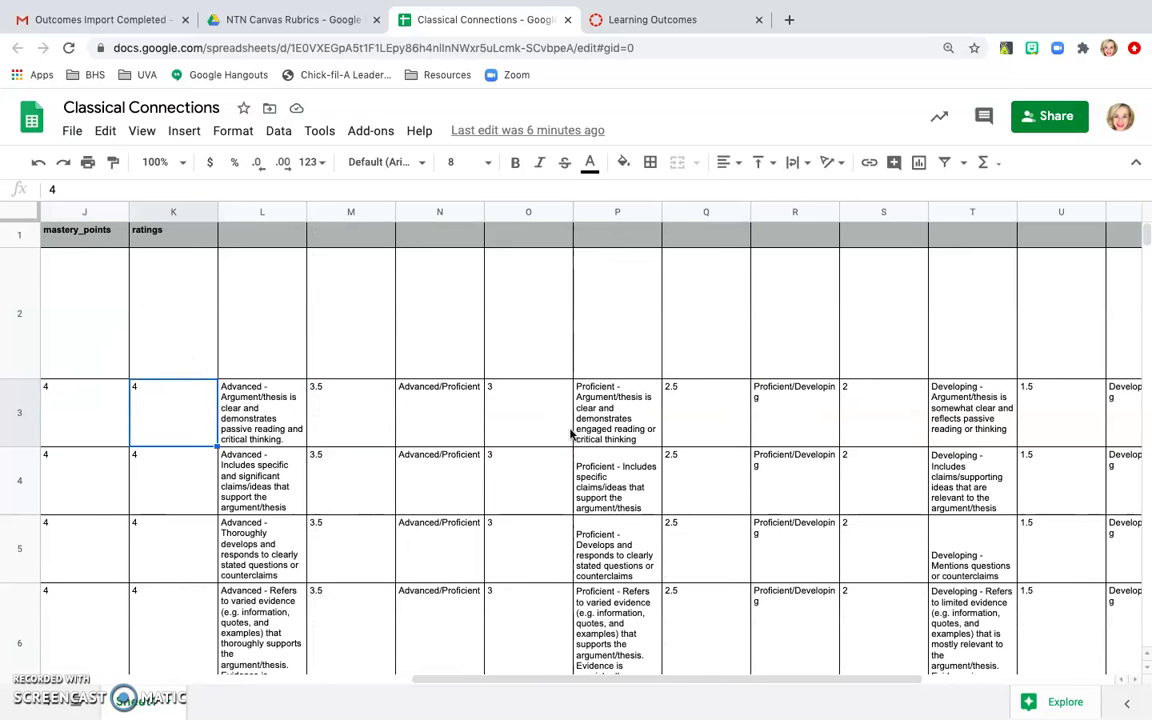
scroll(572, 432, right, 5)
click(797, 432)
scroll(797, 432, left, 2)
click(795, 432)
scroll(605, 440, left, 2)
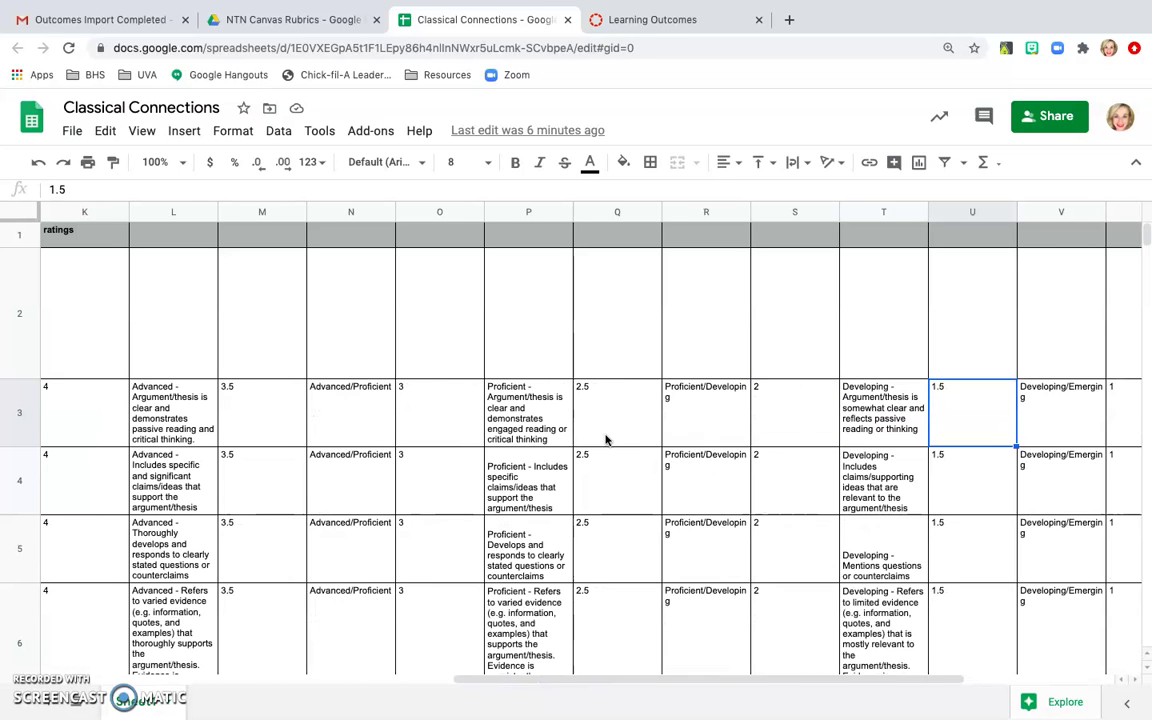
click(650, 427)
scroll(650, 427, left, 2)
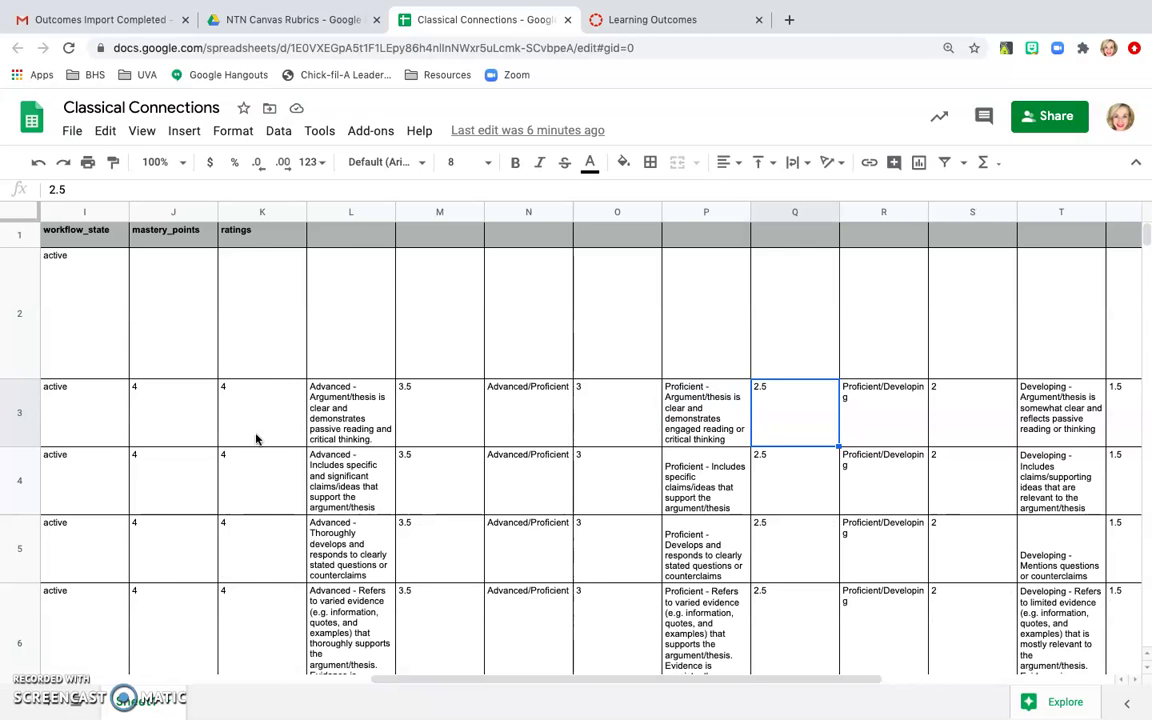
- Download the current sheet of the rubric spreadsheet as a comma-separated values (.csv) file
scroll(256, 438, left, 8)
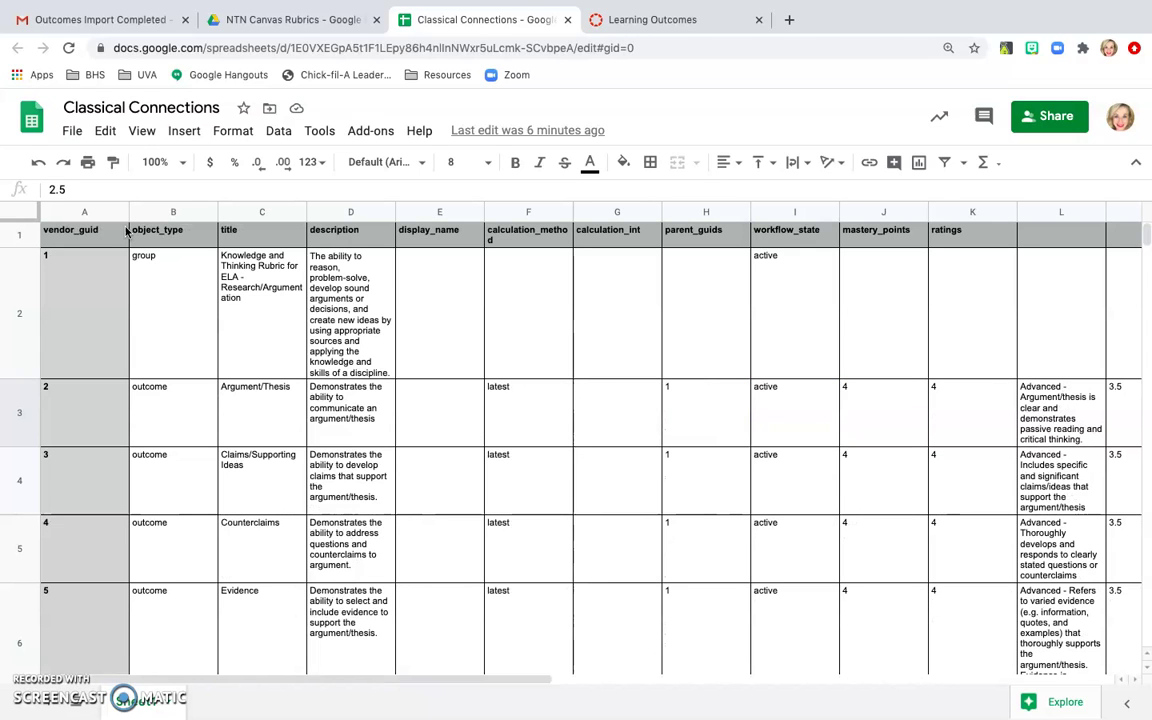
click(74, 132)
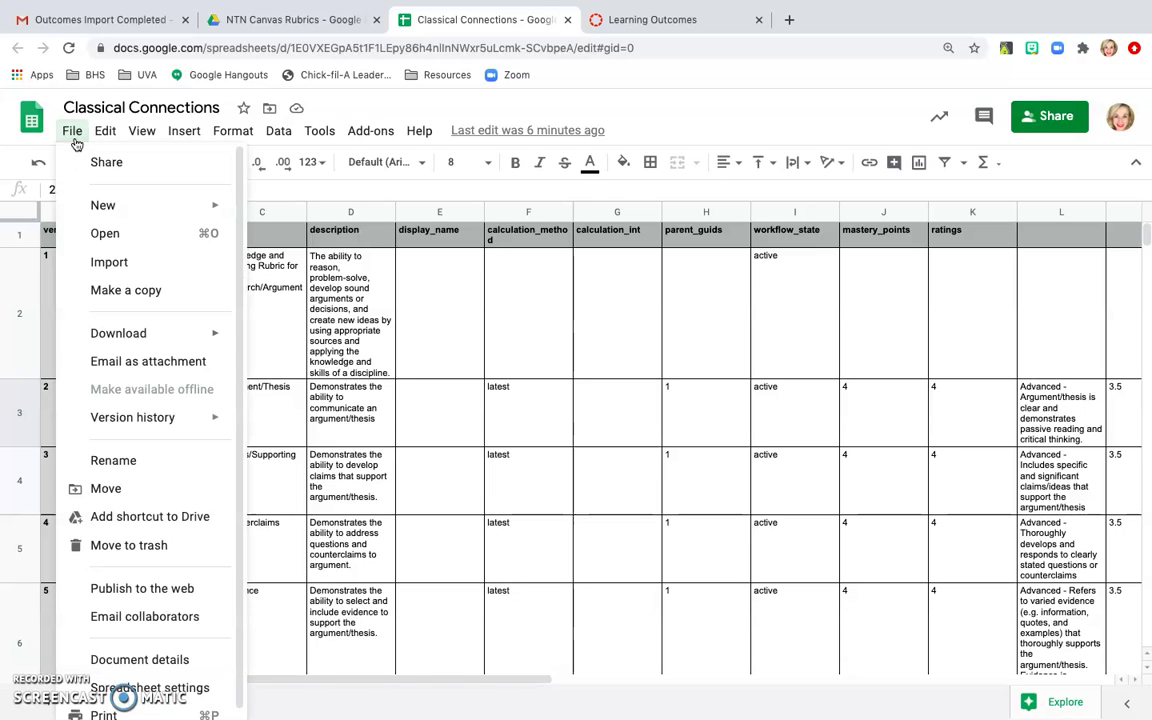
mouse_move(134, 333)
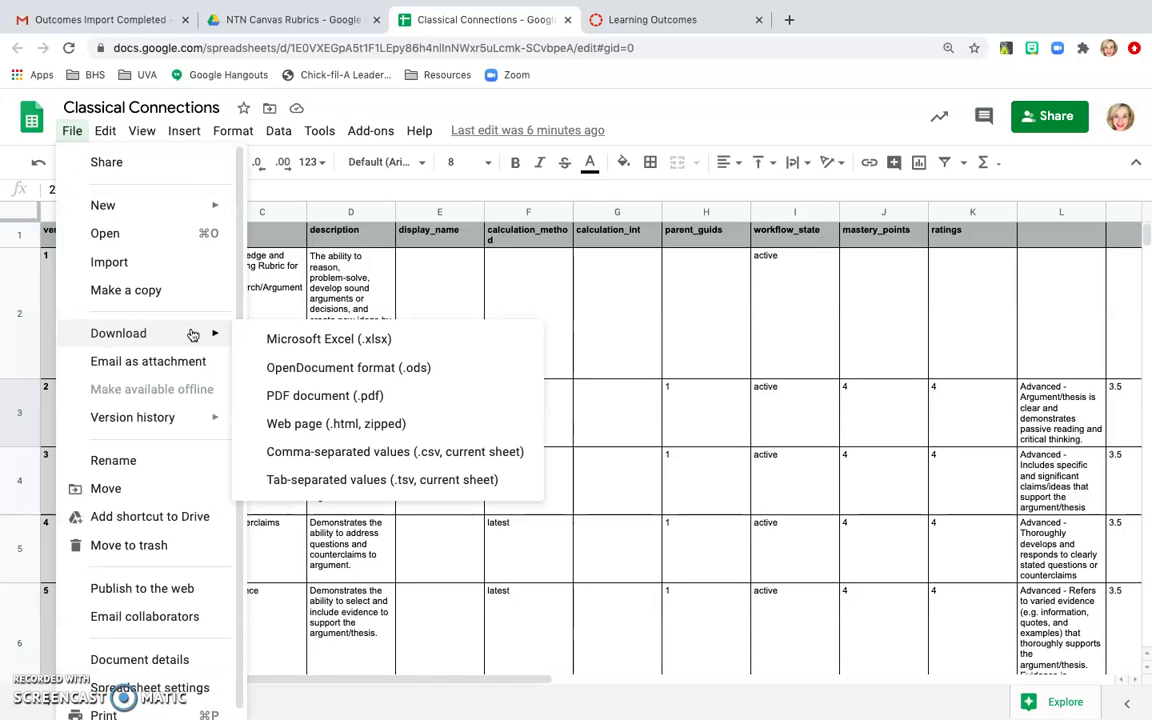
click(516, 455)
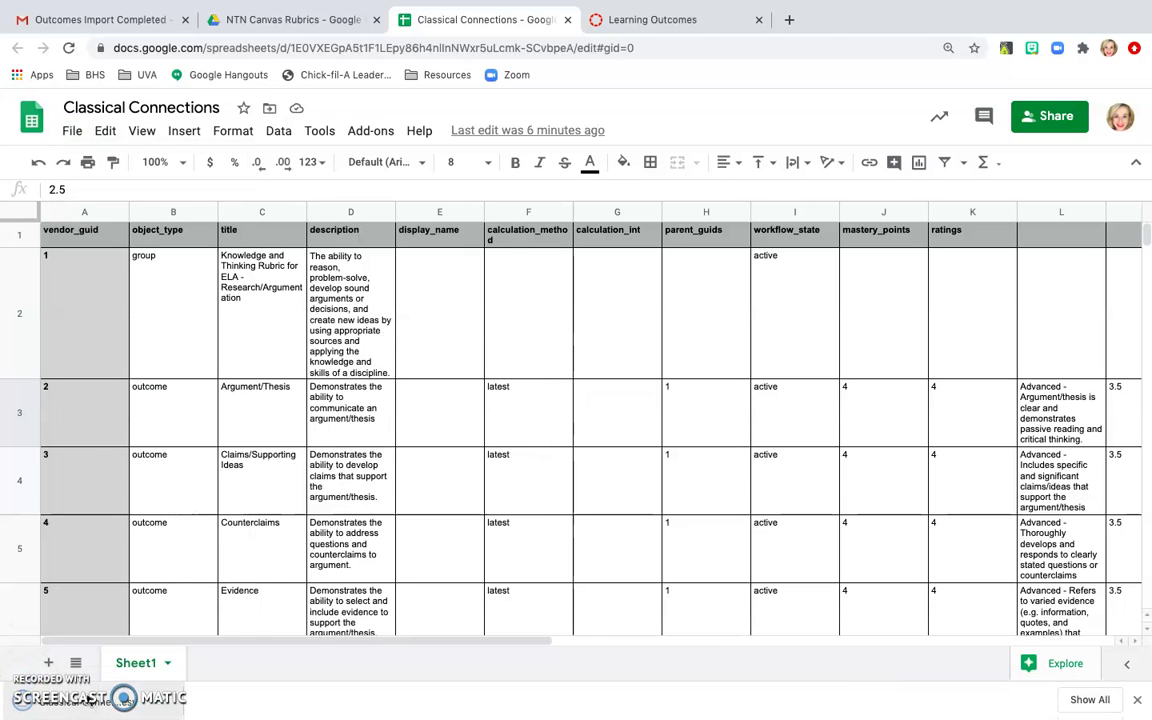
- Switch to the Canvas course's Outcomes page and import the downloaded Classical Connections CSV file
click(656, 30)
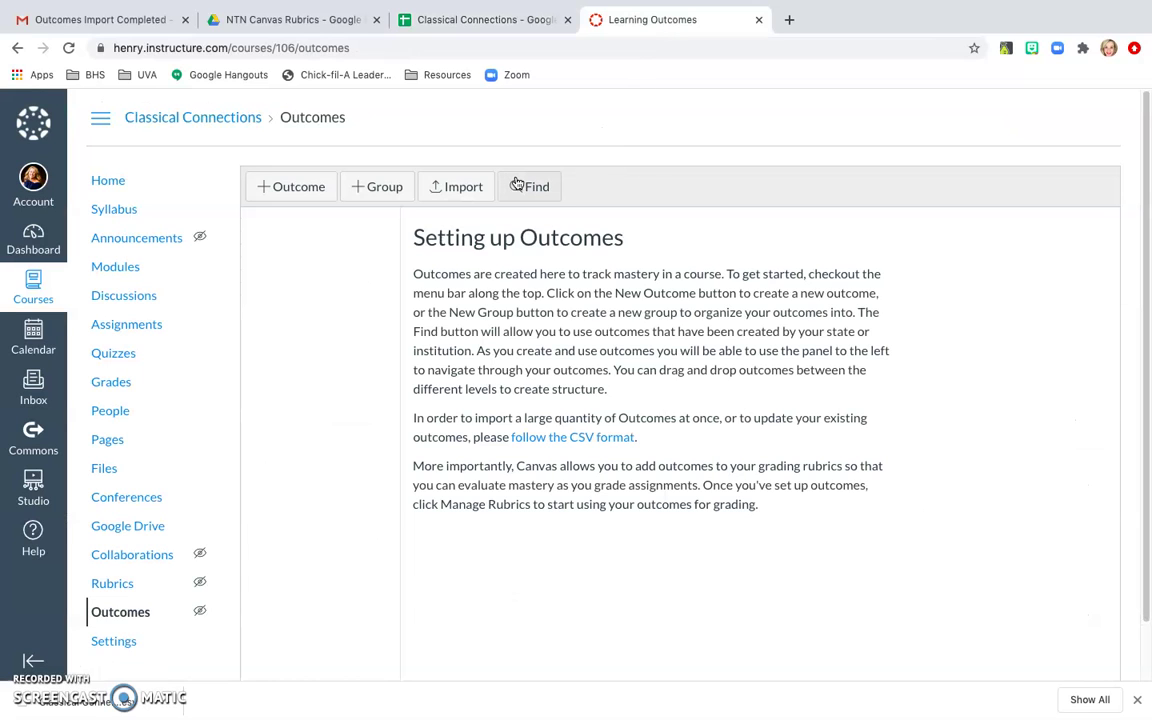
click(461, 192)
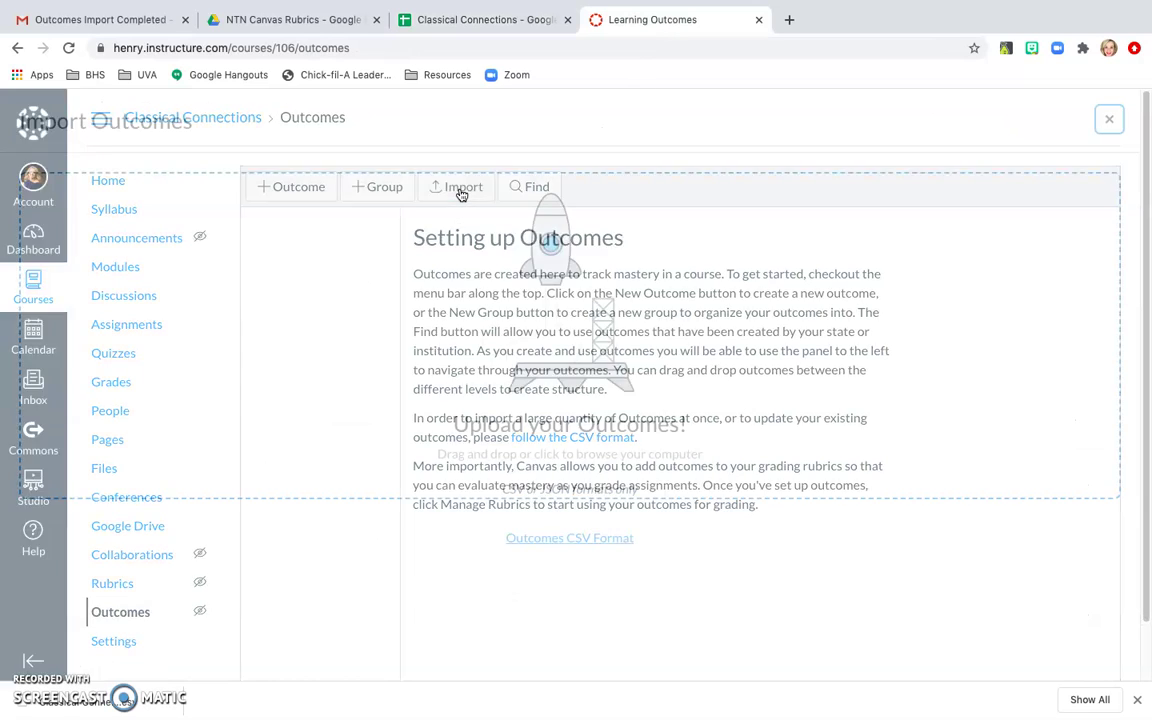
drag(47, 708, 14, 682)
click(509, 404)
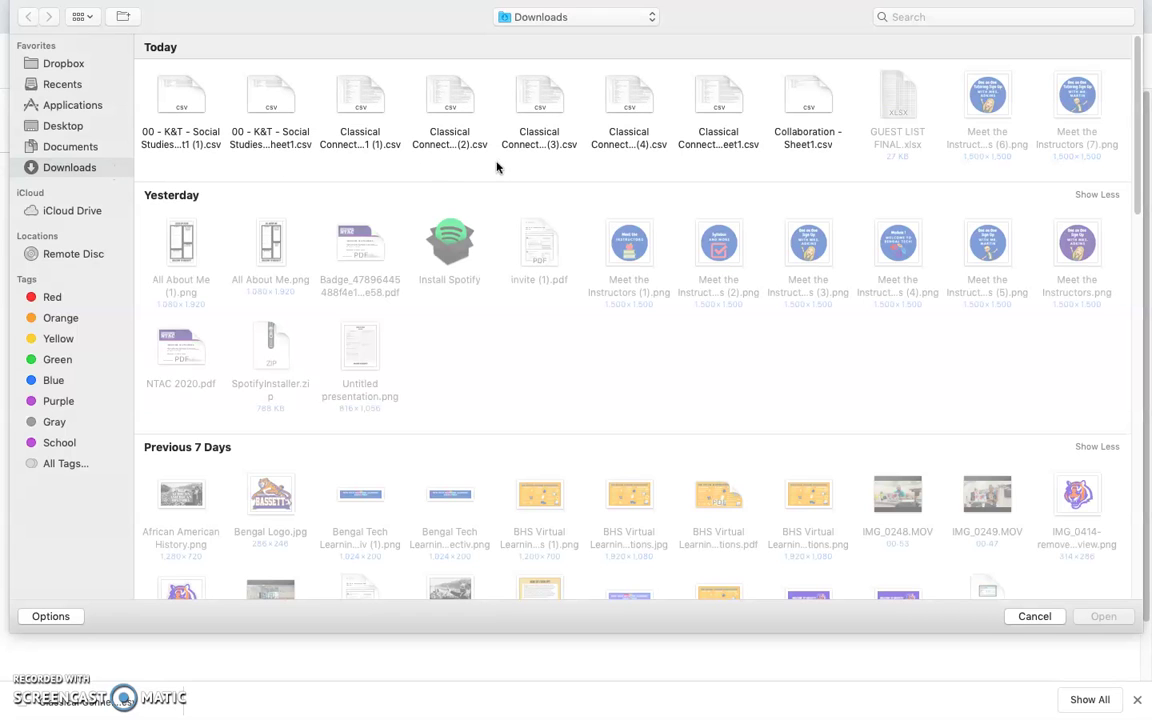
click(1040, 615)
drag(79, 714, 596, 378)
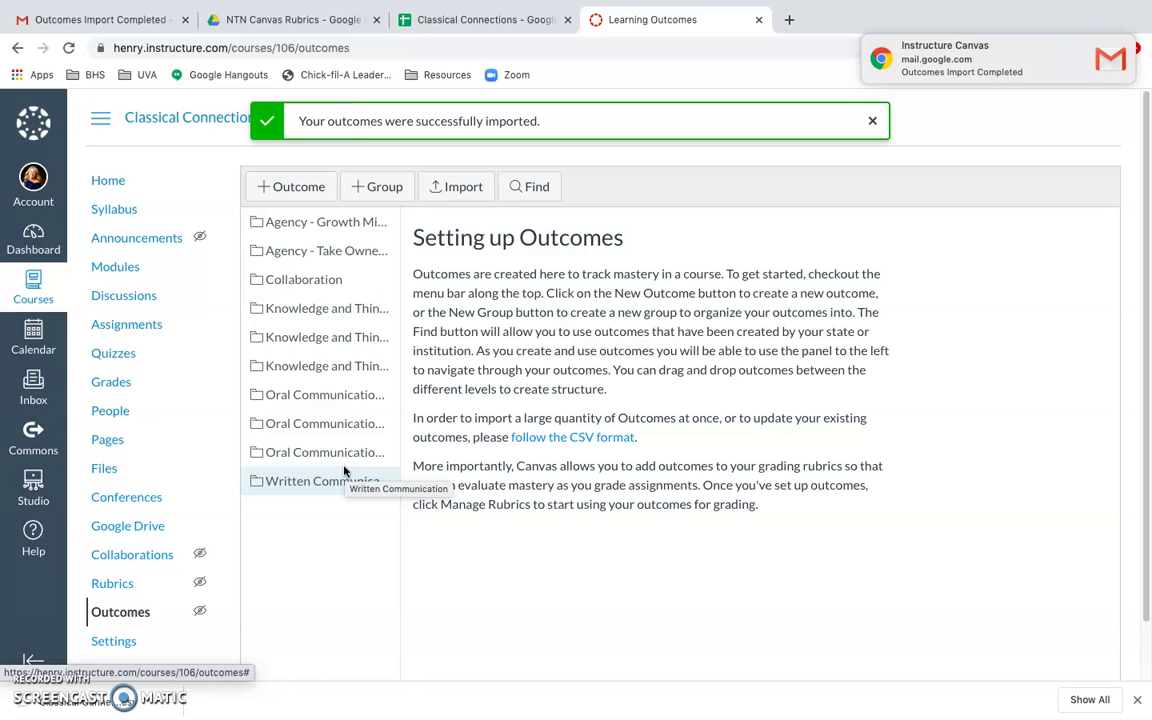
- Check the imported outcomes in the Agency - Growth Mindset group, from Build Confidences through Use Effort and Practice to Grow
click(363, 226)
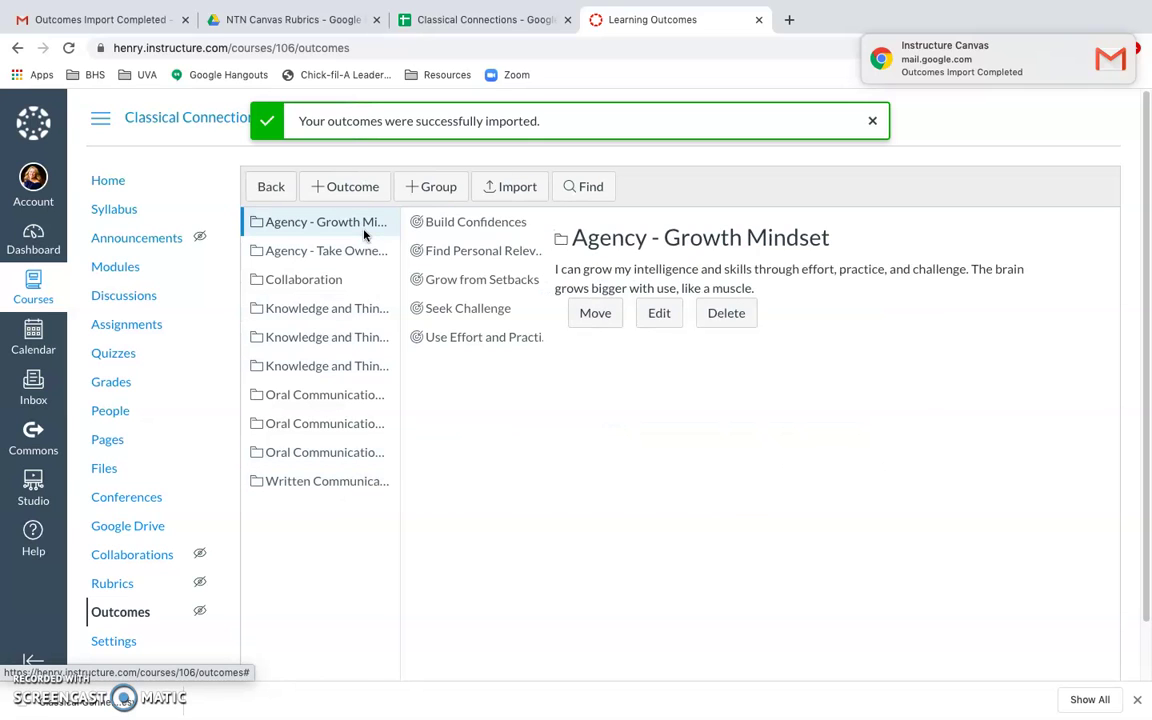
click(446, 226)
click(474, 256)
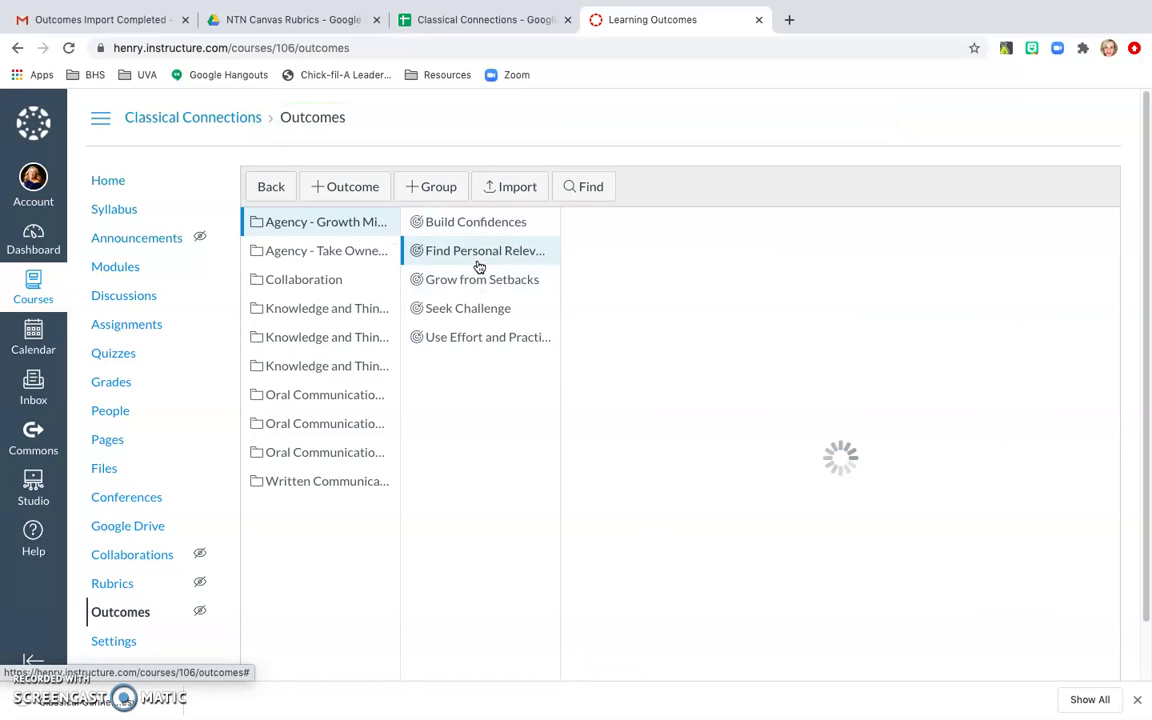
click(477, 288)
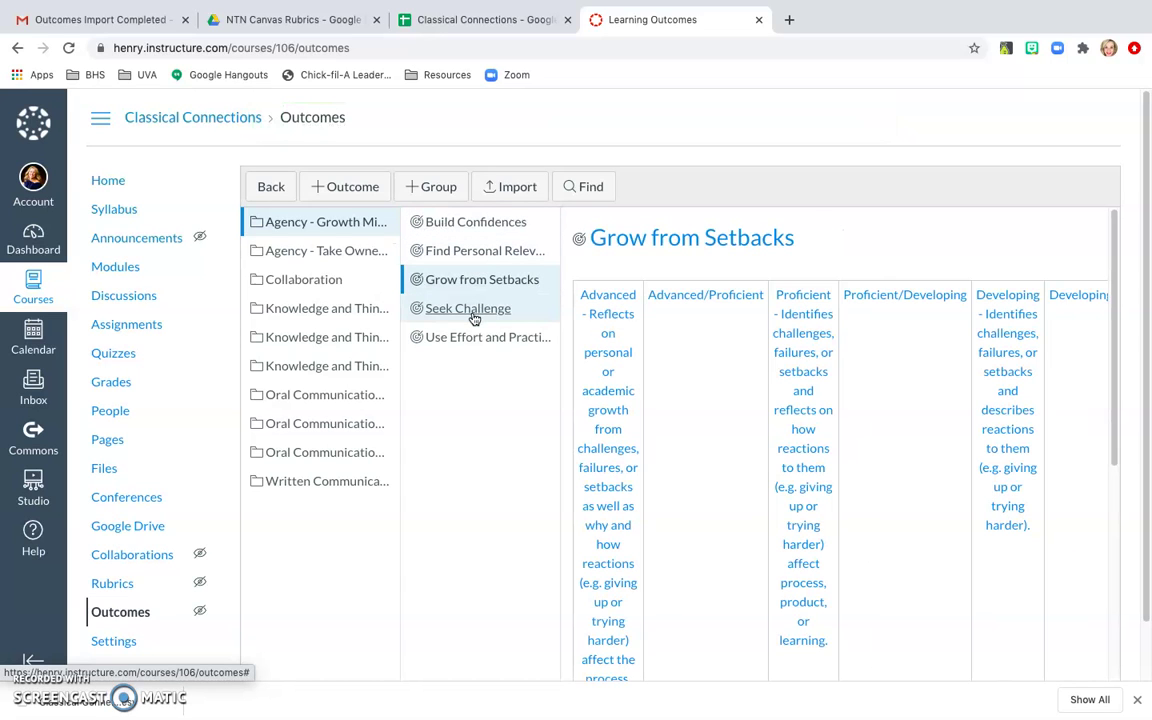
click(473, 313)
click(470, 333)
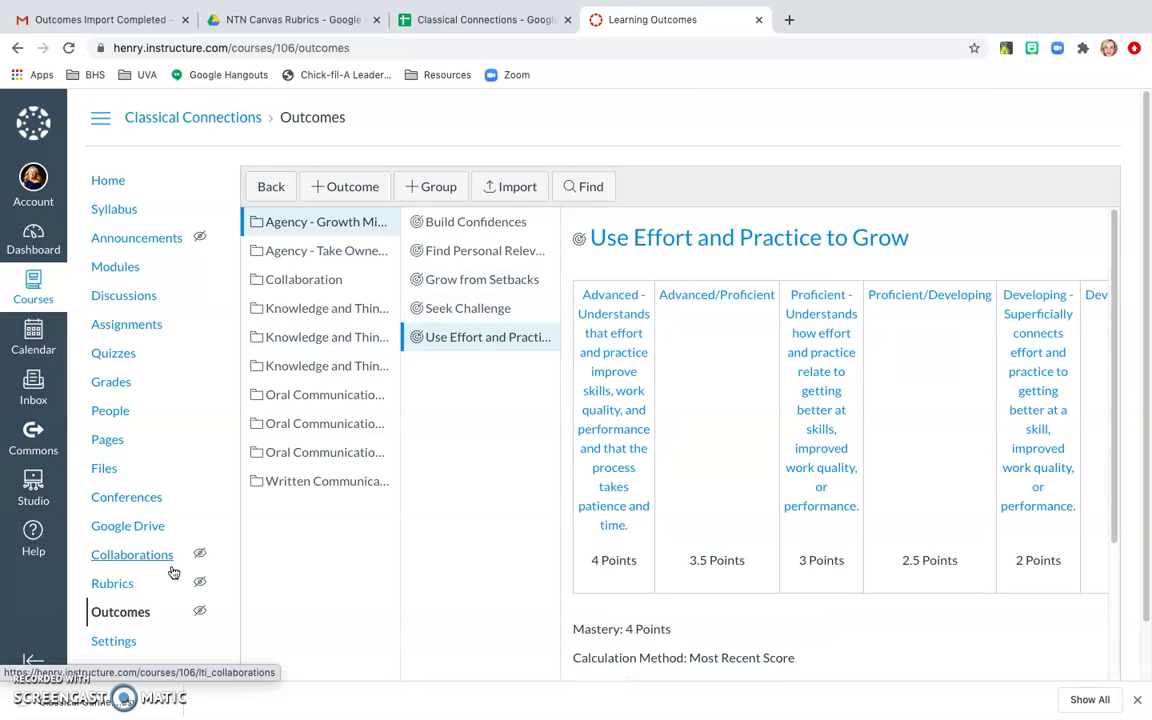
- Start a new rubric in the course's Rubrics area and title it Shark Tank
click(128, 587)
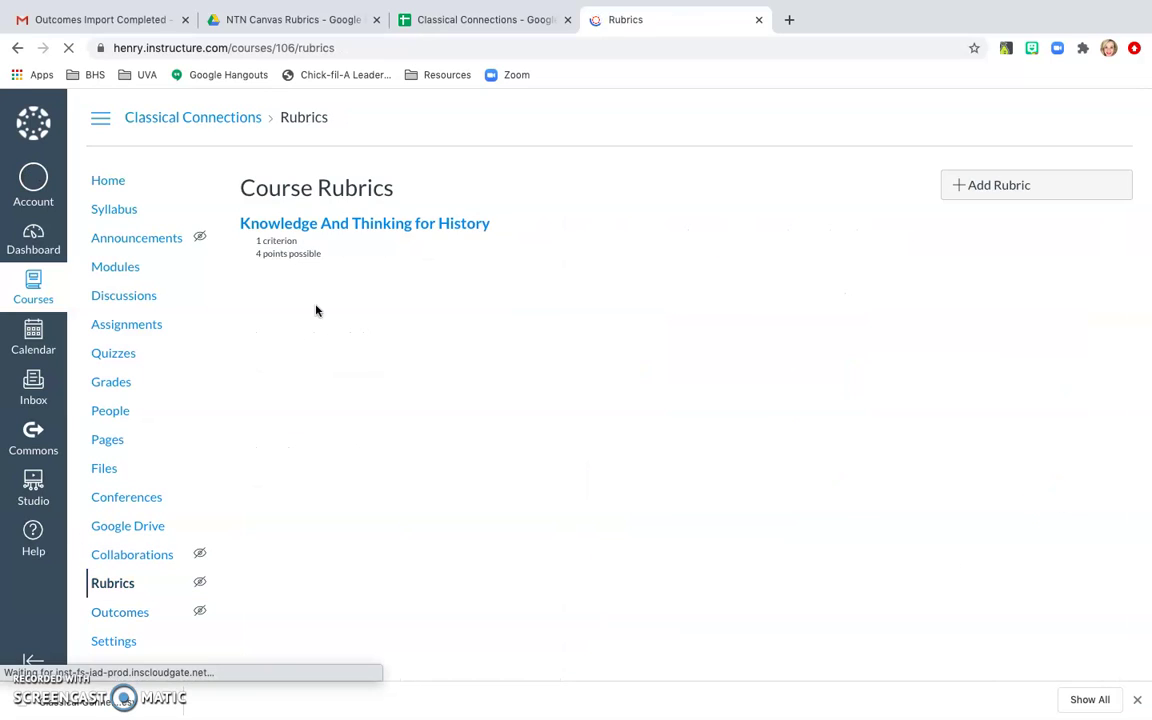
click(1019, 185)
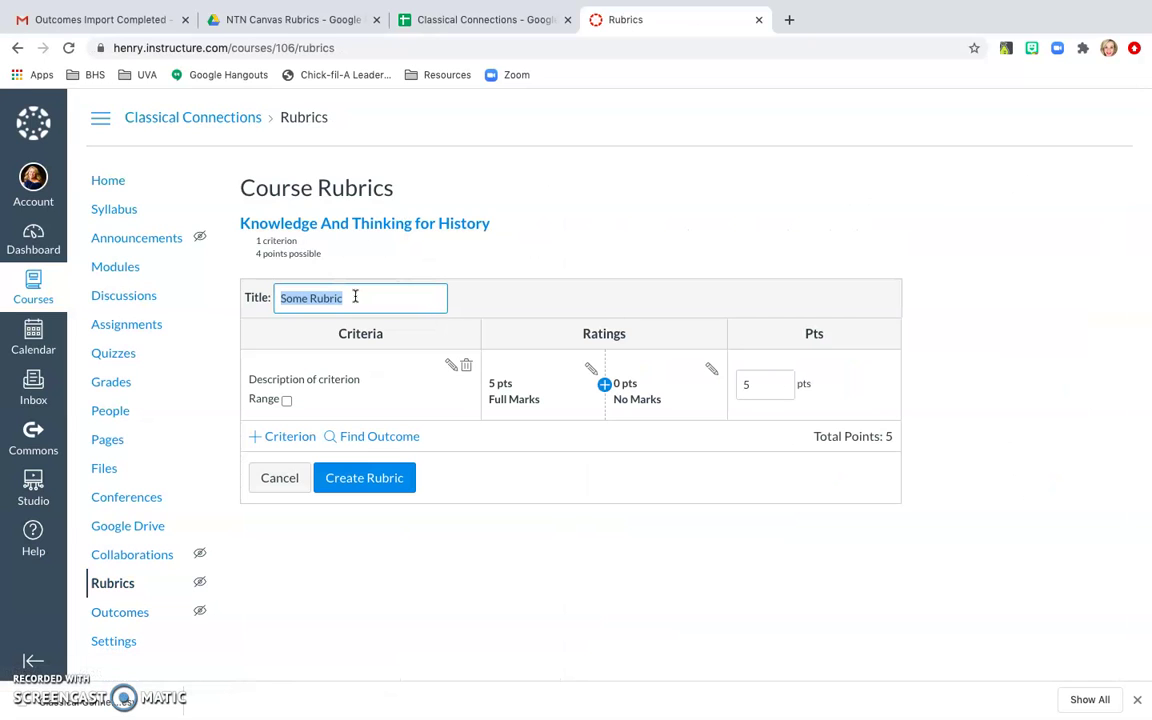
text(Shark Tank)
- Add the Clear Presentation of Ideas outcome from the second Oral Communication group to the Shark Tank rubric as a criterion
click(366, 437)
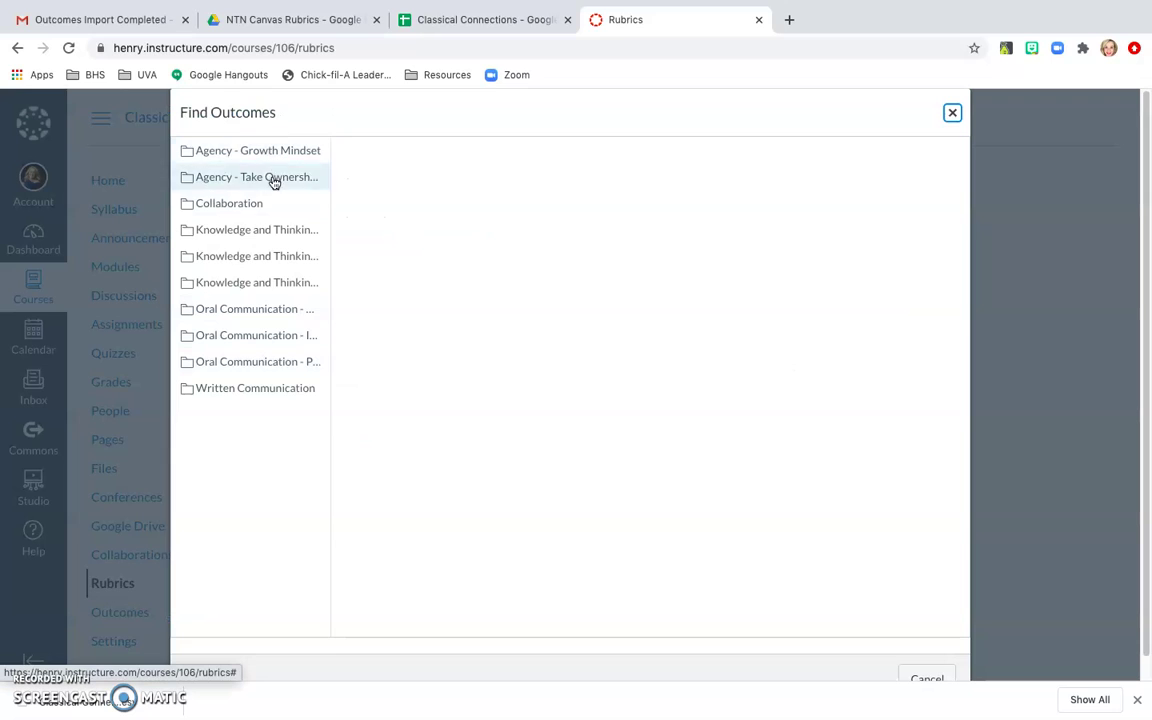
click(275, 337)
click(477, 180)
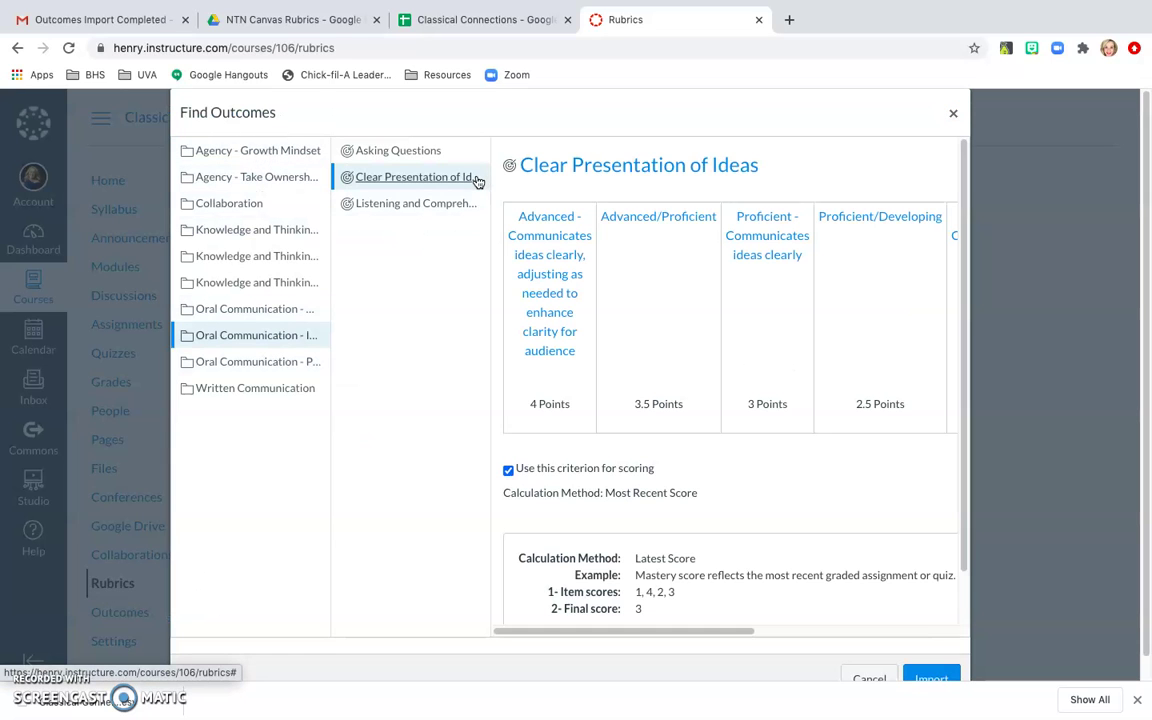
click(922, 679)
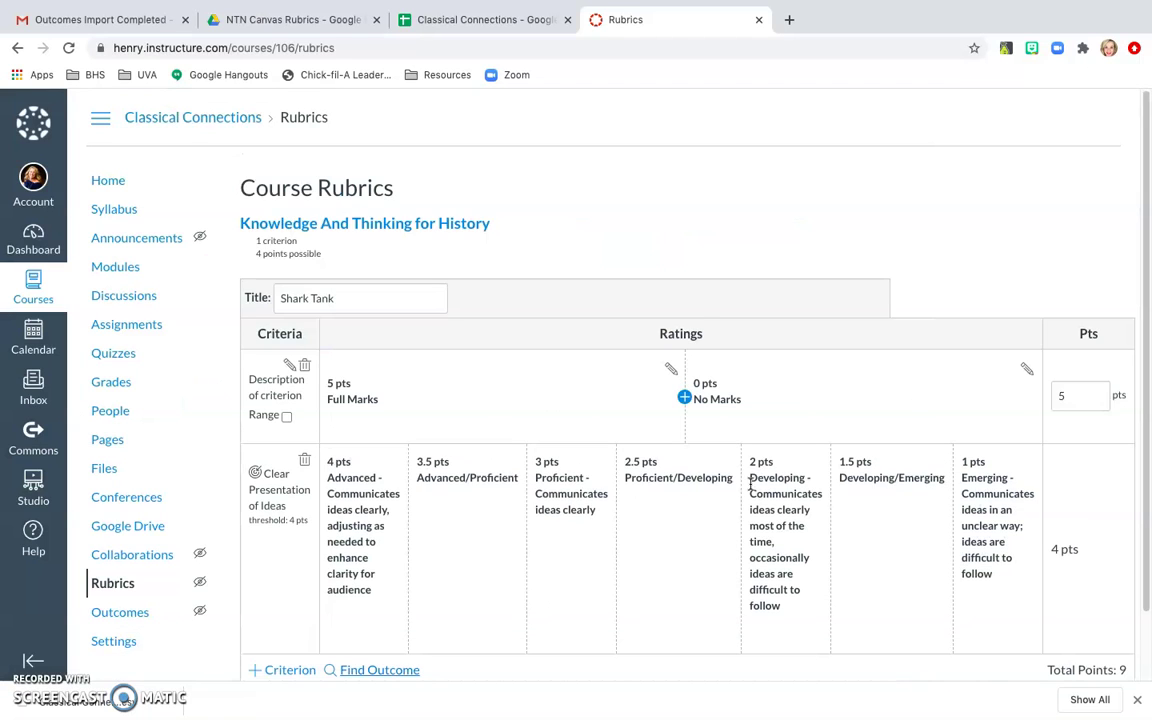
scroll(418, 430, down, 2)
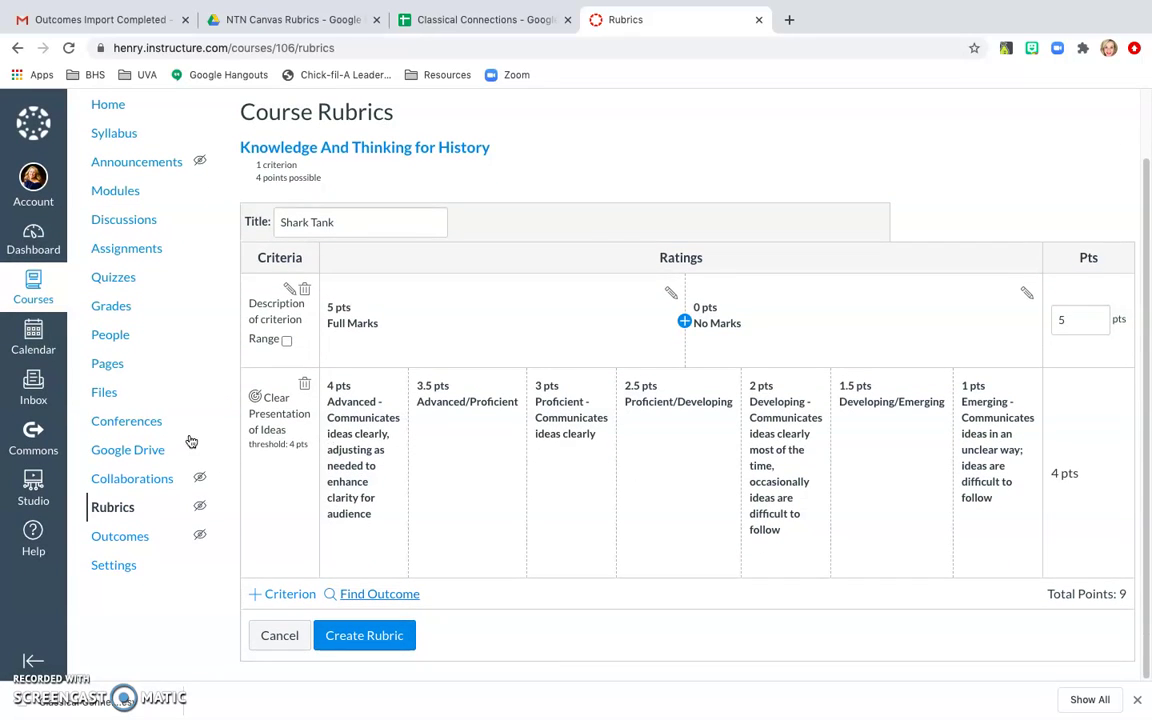
scroll(378, 484, up, 1)
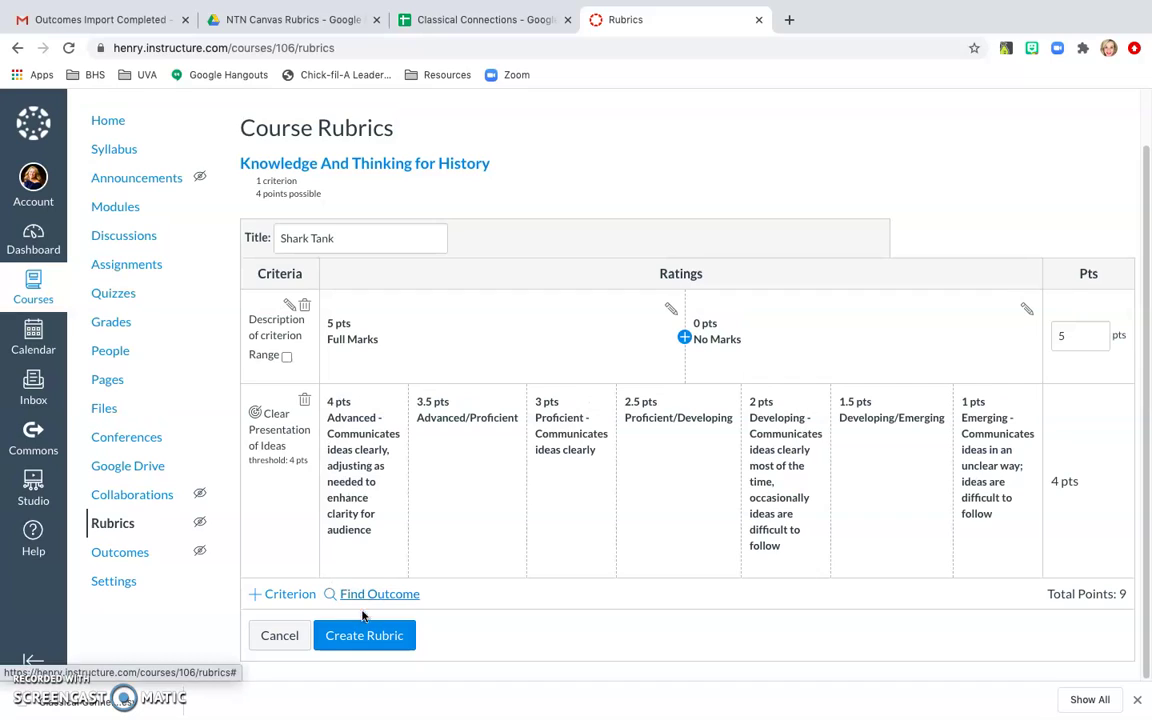